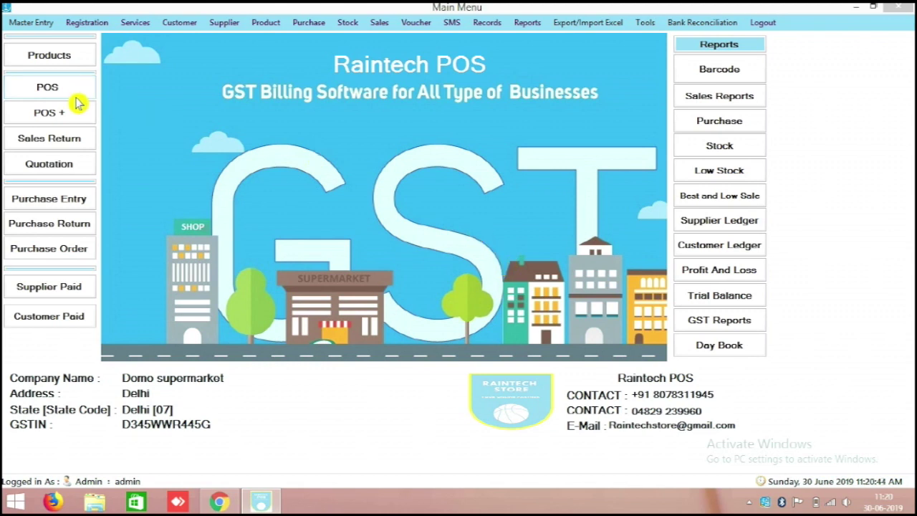
- View the stock in report, then close it and dismiss the stock in/out choices
left_click(736, 149)
left_click(371, 273)
scroll(676, 355, "down", 10)
scroll(600, 332, "up", 9)
left_click(902, 7)
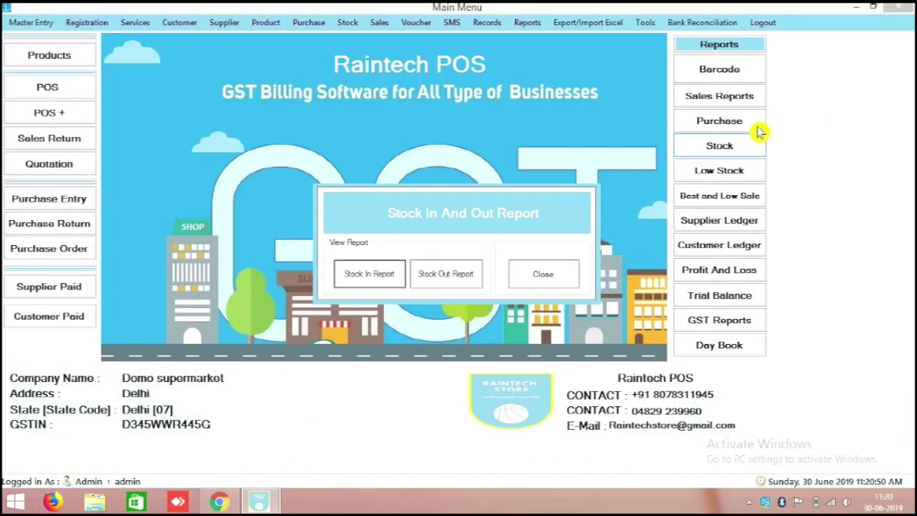
left_click(544, 273)
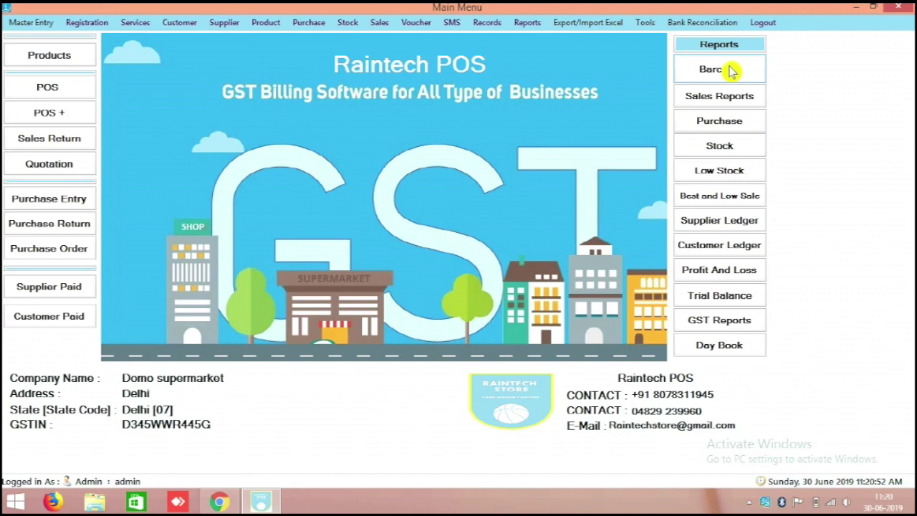
- Reopen Barcode Label Printing and tick only Bag Big Trolly (P-0018) for printing
left_click(731, 70)
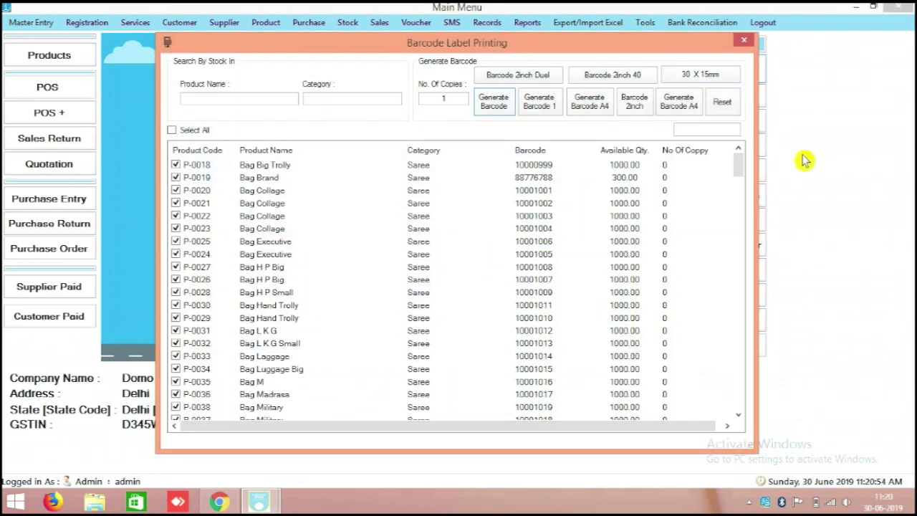
left_click_drag(742, 168, 741, 205)
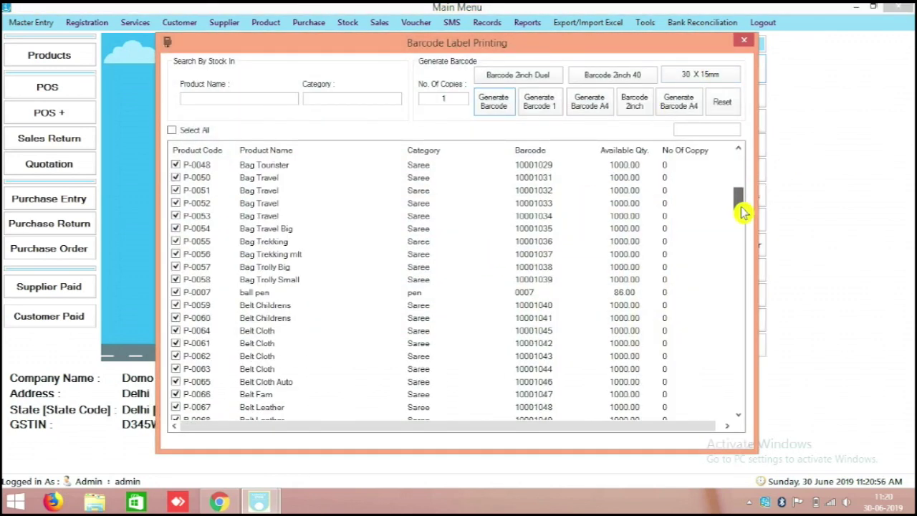
left_click(745, 40)
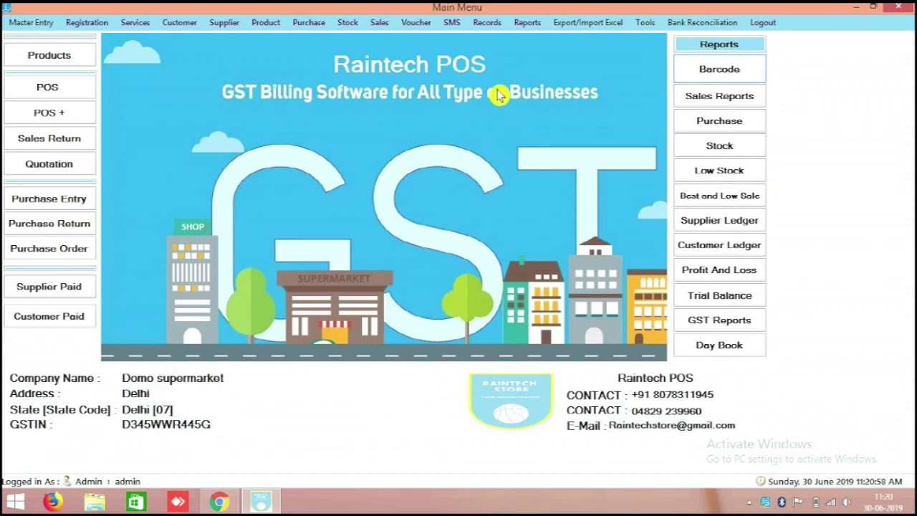
left_click(722, 71)
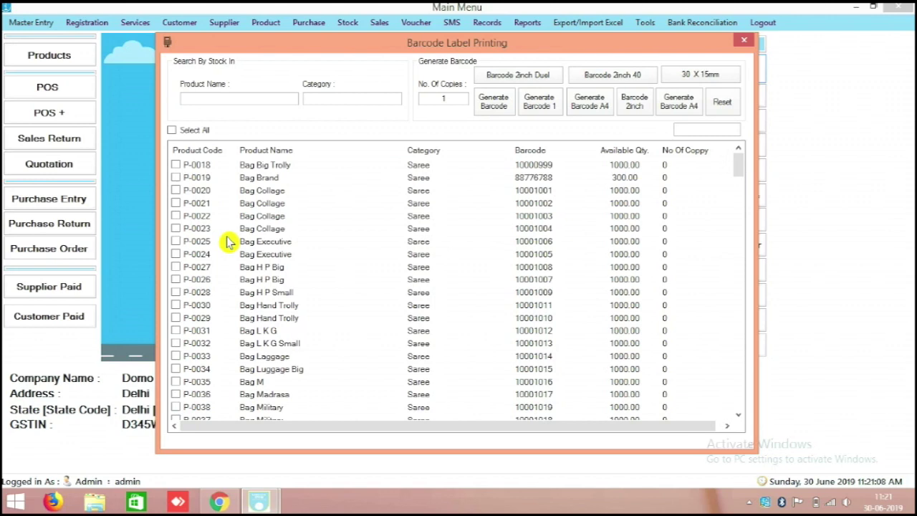
left_click(178, 170)
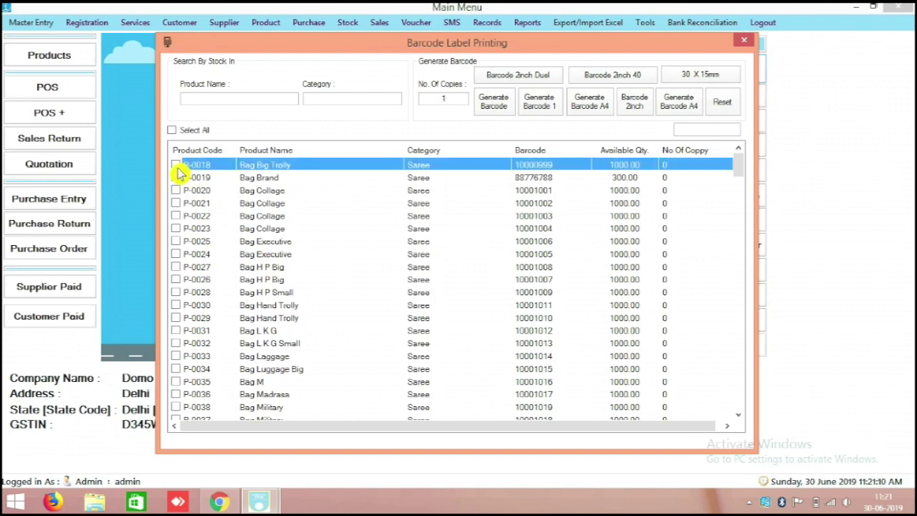
left_click(540, 105)
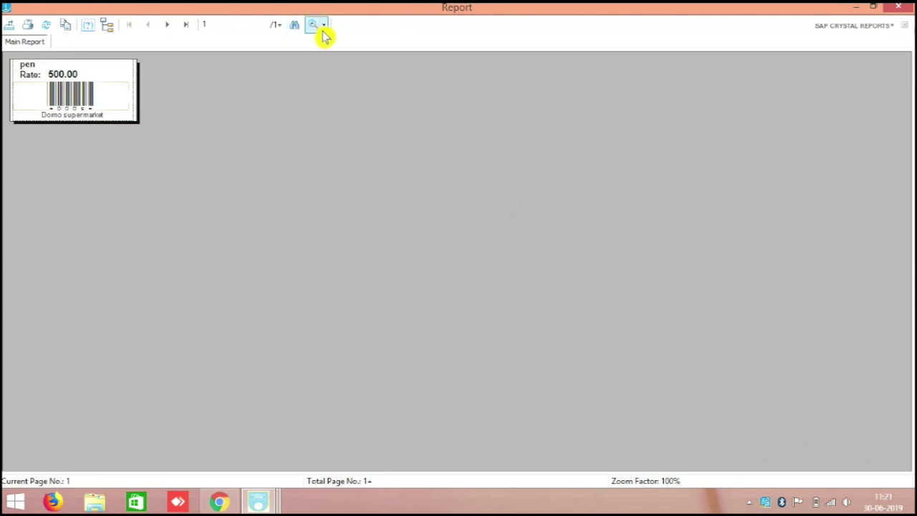
left_click(323, 25)
left_click(338, 70)
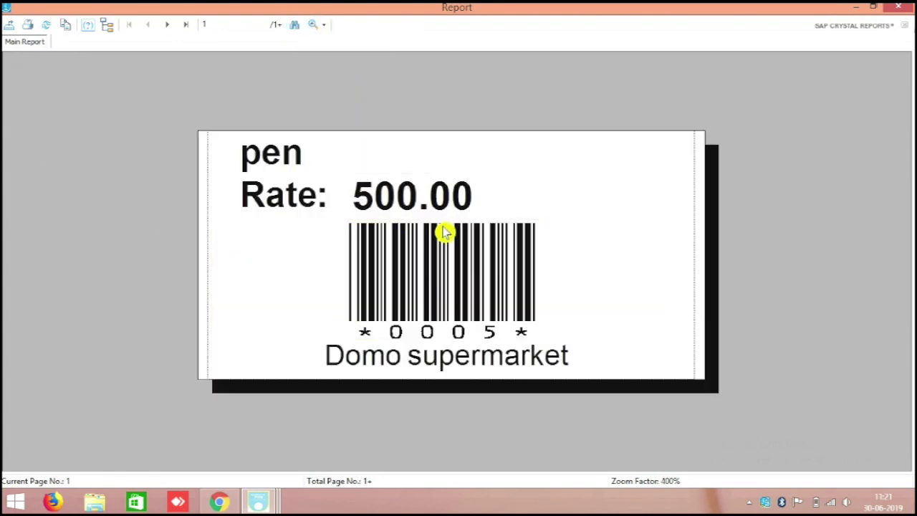
left_click(28, 24)
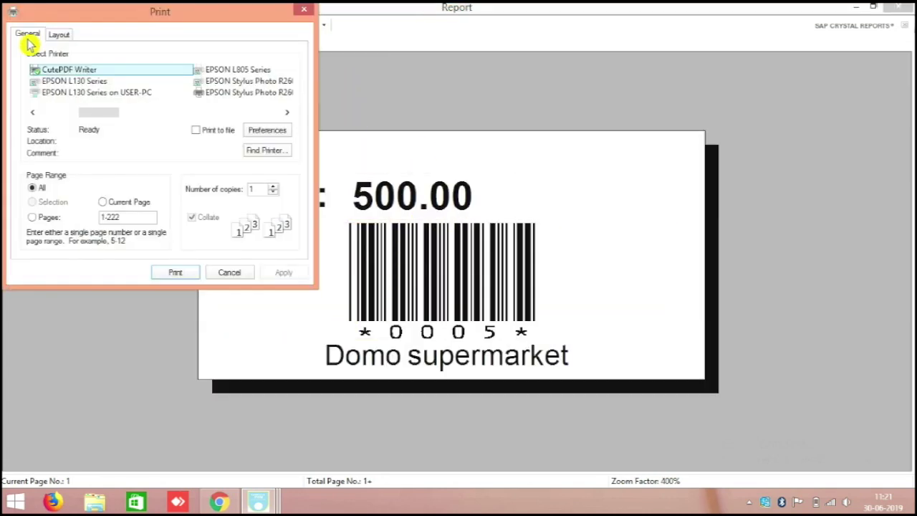
left_click(288, 112)
left_click(287, 112)
left_click(287, 112)
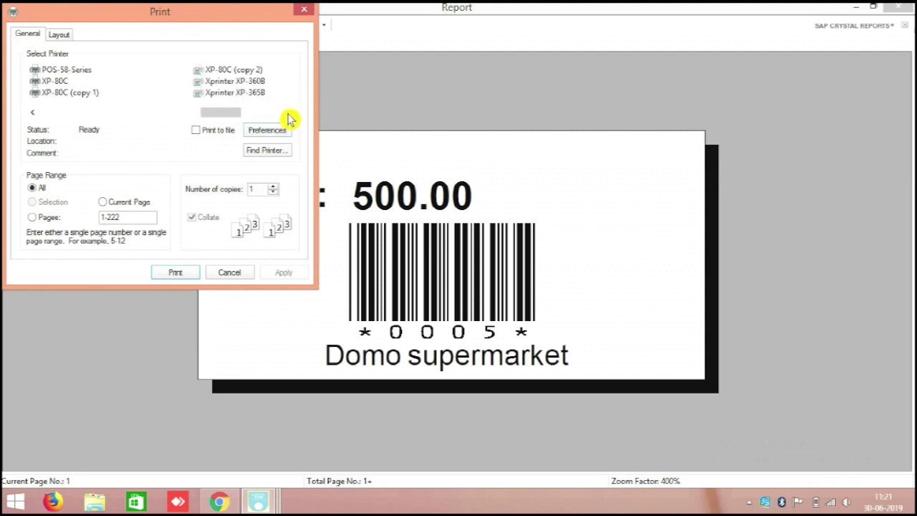
left_click(249, 81)
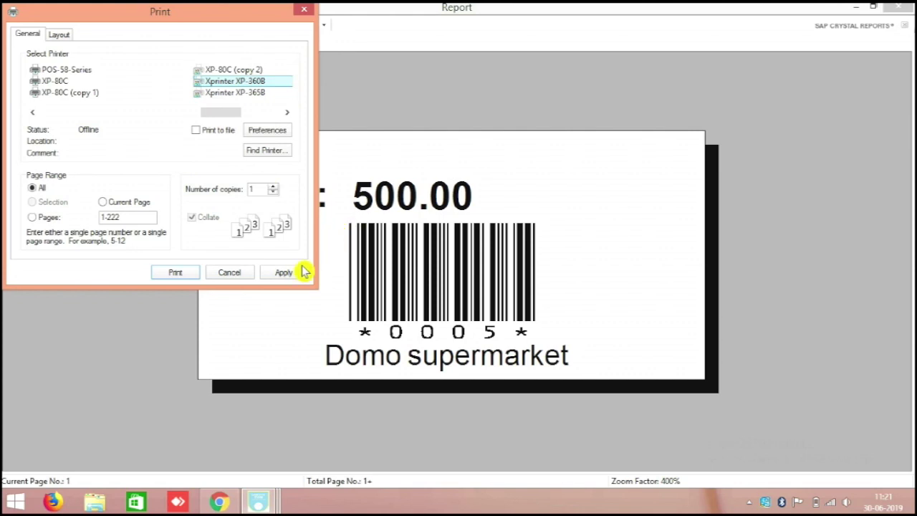
left_click(298, 15)
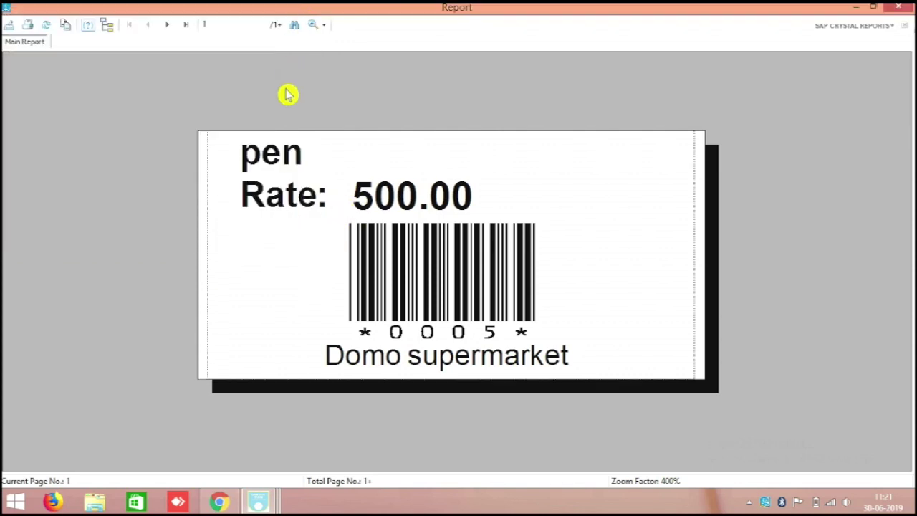
left_click(898, 8)
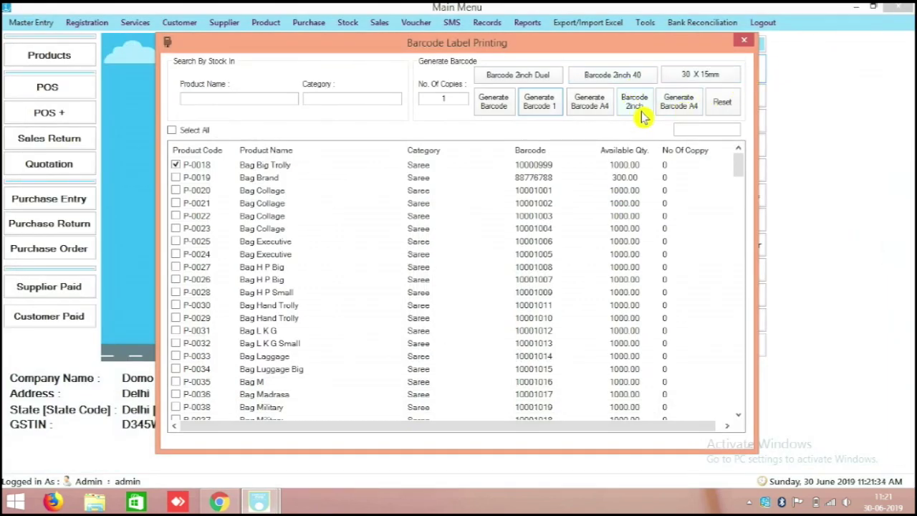
left_click(599, 108)
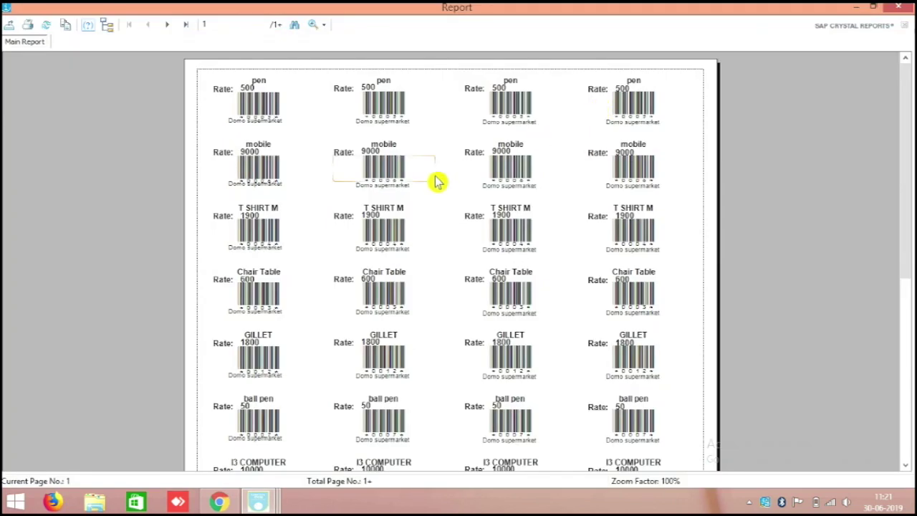
scroll(439, 182, "down", 5)
scroll(593, 122, "up", 5)
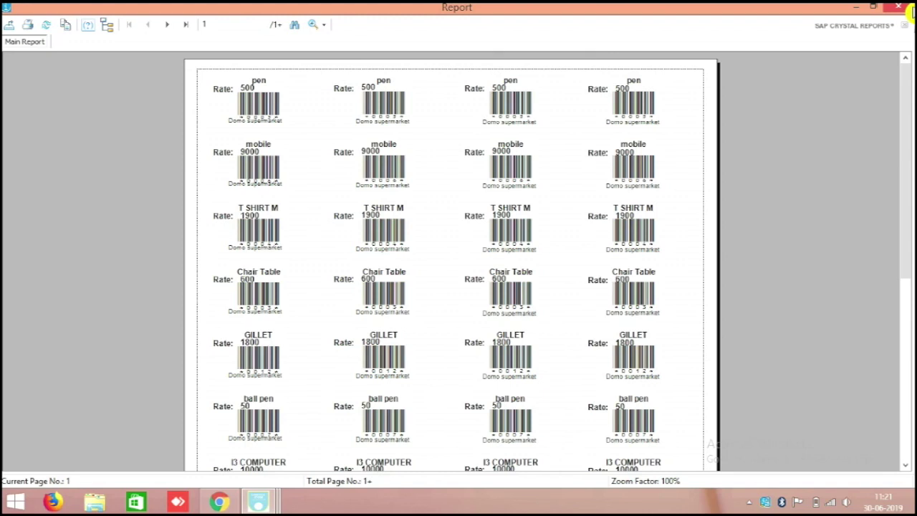
left_click(907, 11)
left_click(666, 104)
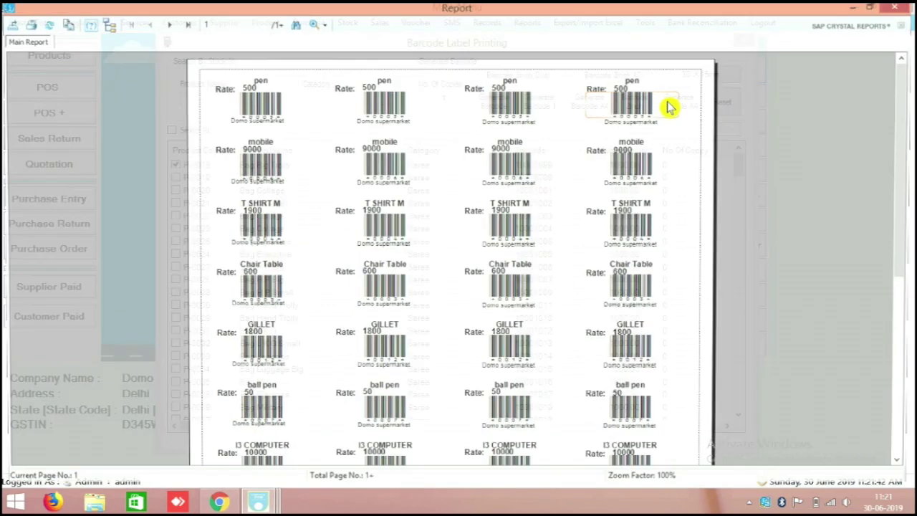
scroll(549, 164, "down", 5)
scroll(549, 164, "up", 5)
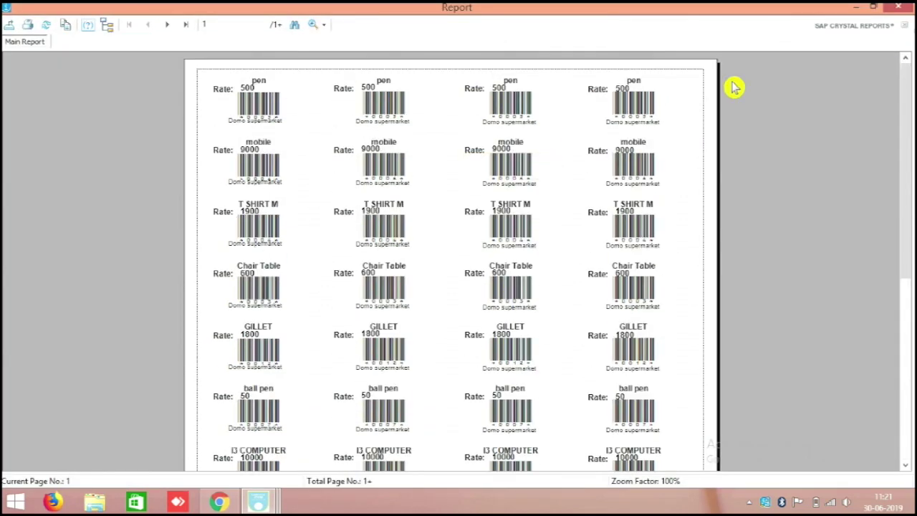
left_click(905, 9)
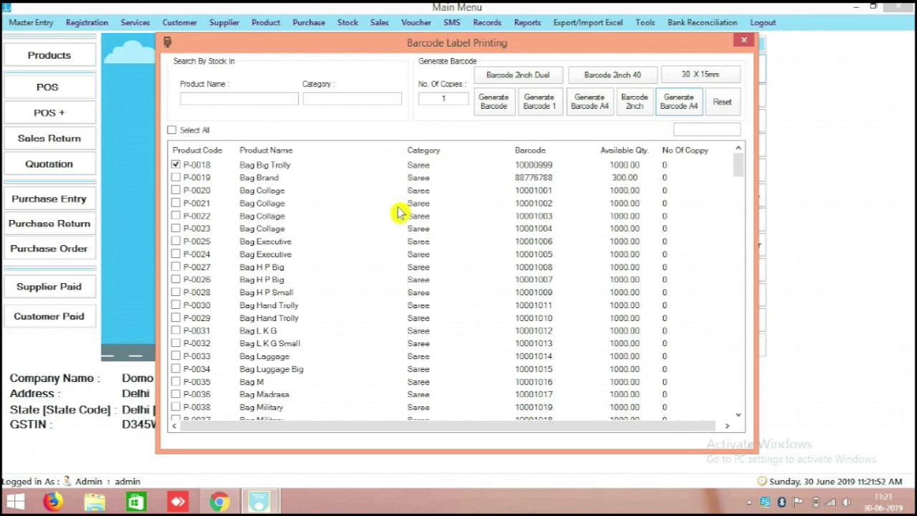
- Set P-0018's No Of Coppy to 1 and preview its A4 sheet of four Bag Big Trolly labels
left_click(679, 106)
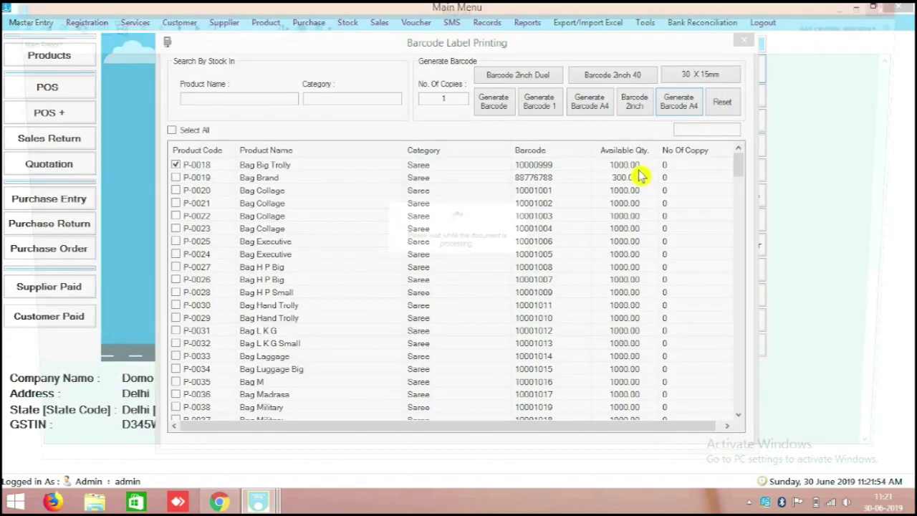
left_click(899, 8)
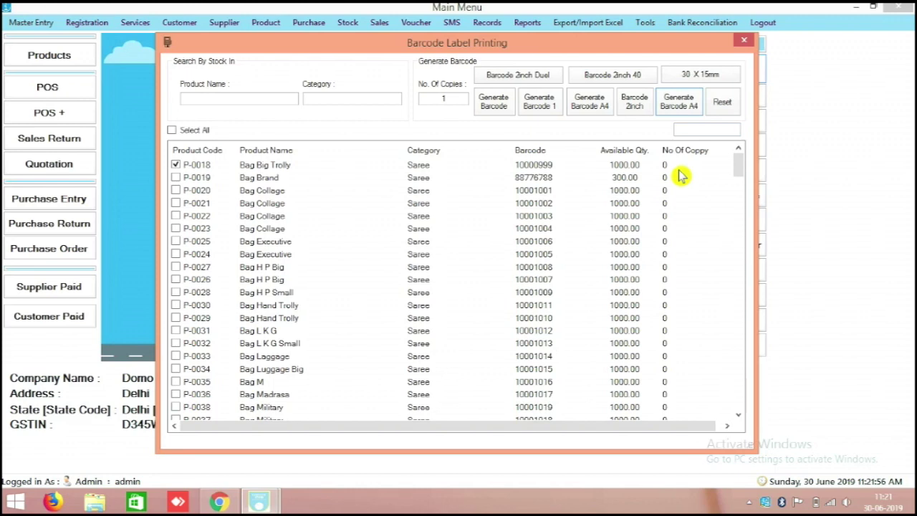
left_click(673, 167)
left_click(674, 165)
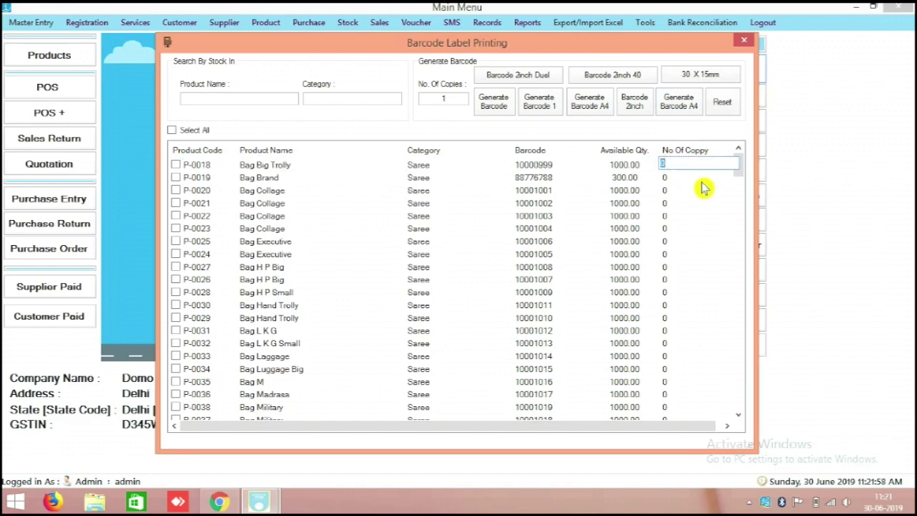
type("1")
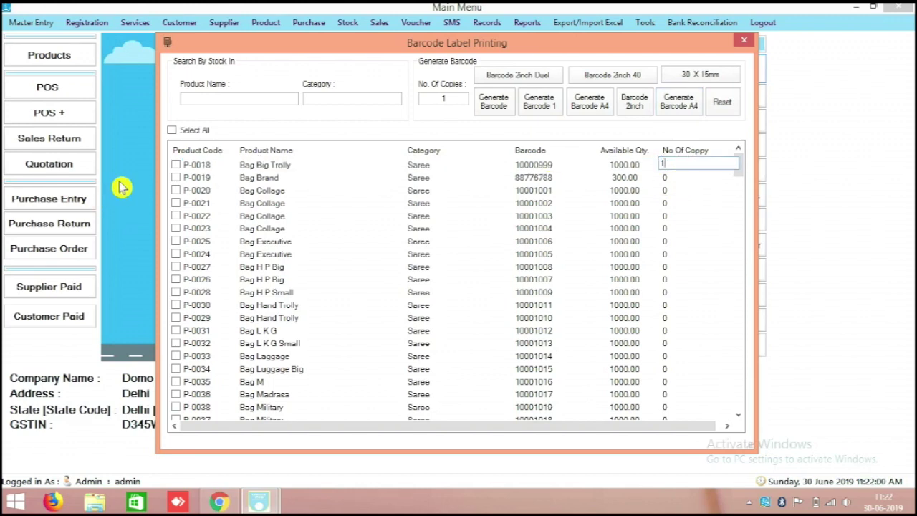
left_click(175, 165)
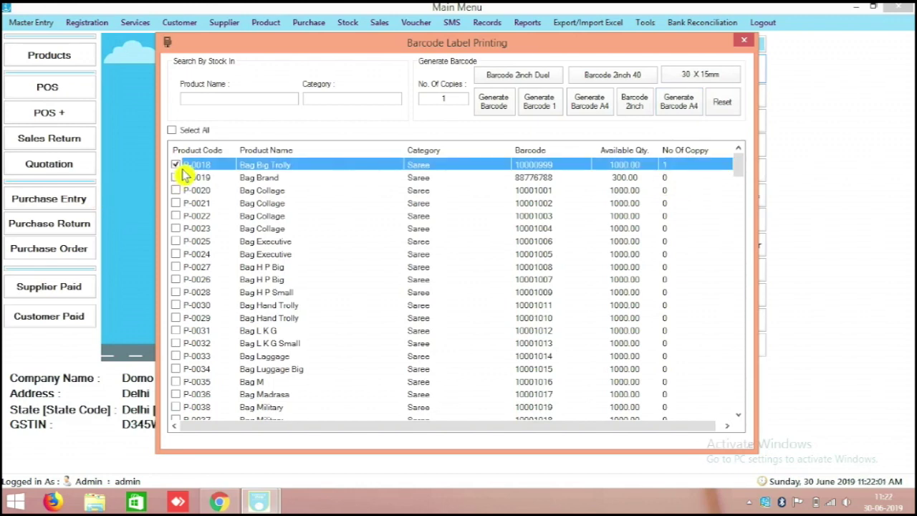
left_click(678, 104)
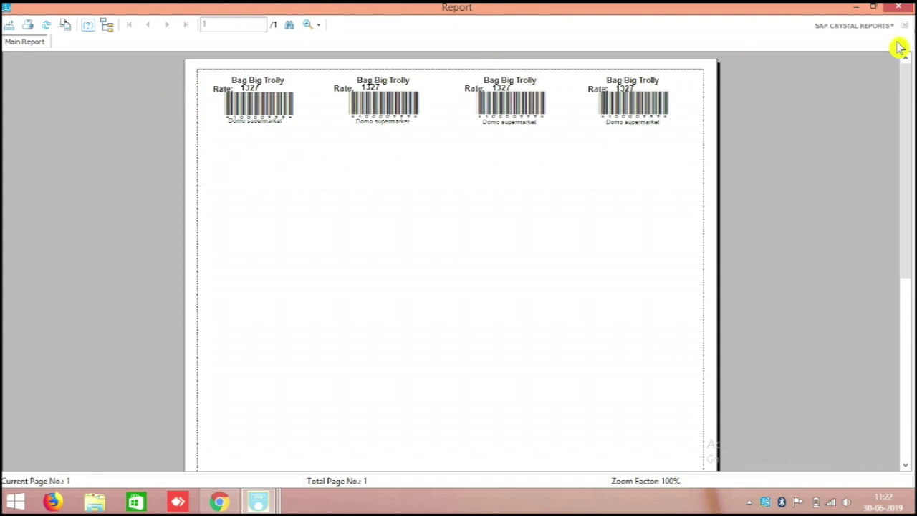
left_click(899, 7)
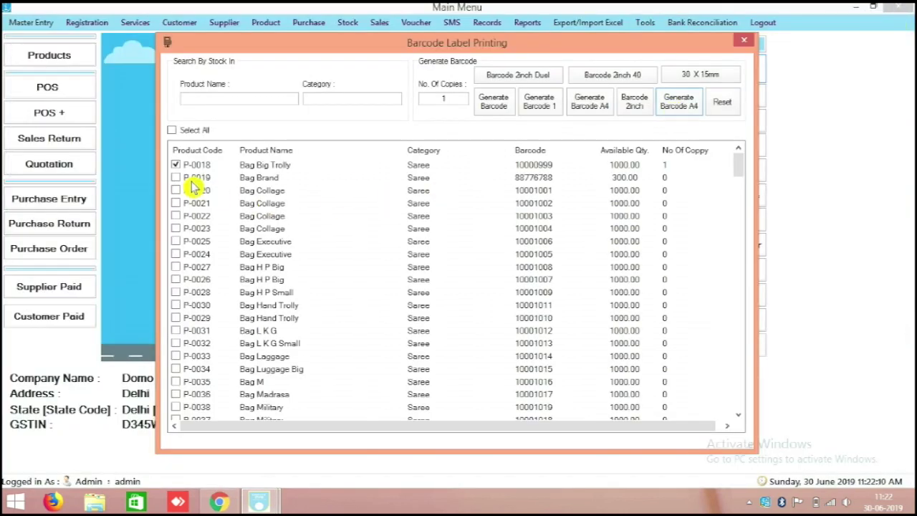
- Tick Bag Brand (P-0019) and set its copy count to 2
left_click(178, 178)
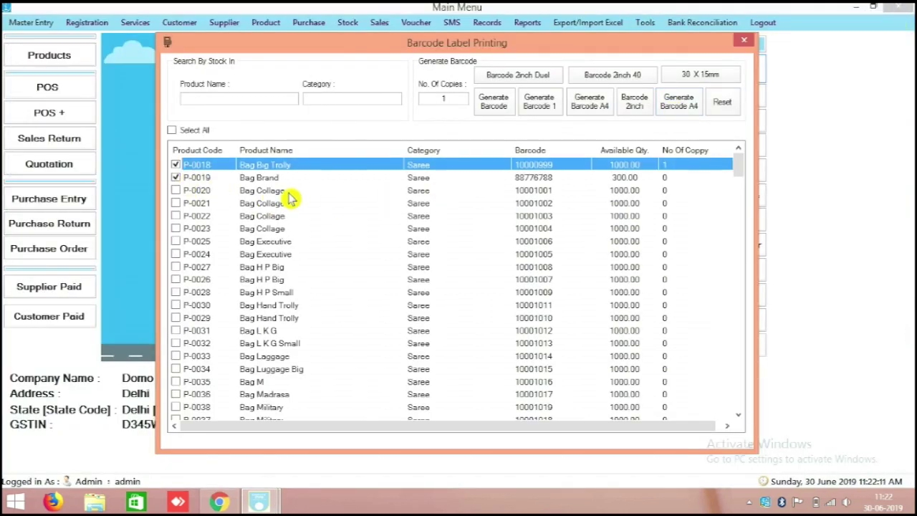
left_click(675, 179)
left_click(666, 178)
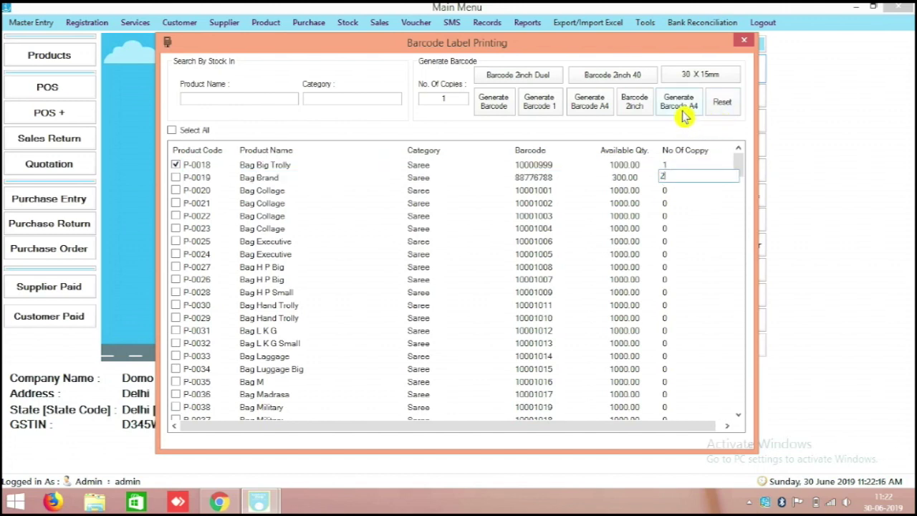
left_click(177, 179)
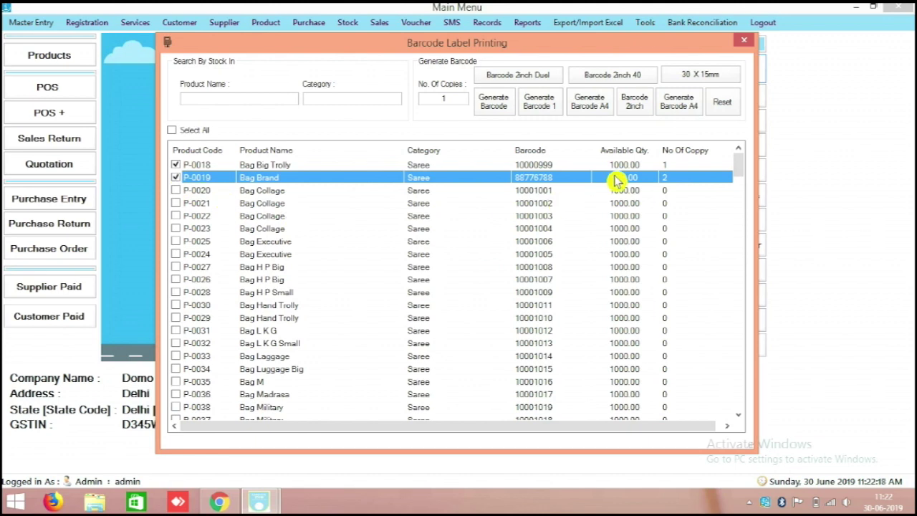
- Preview the eight-label A4 sheet for the ticked products, then close the report
left_click(676, 106)
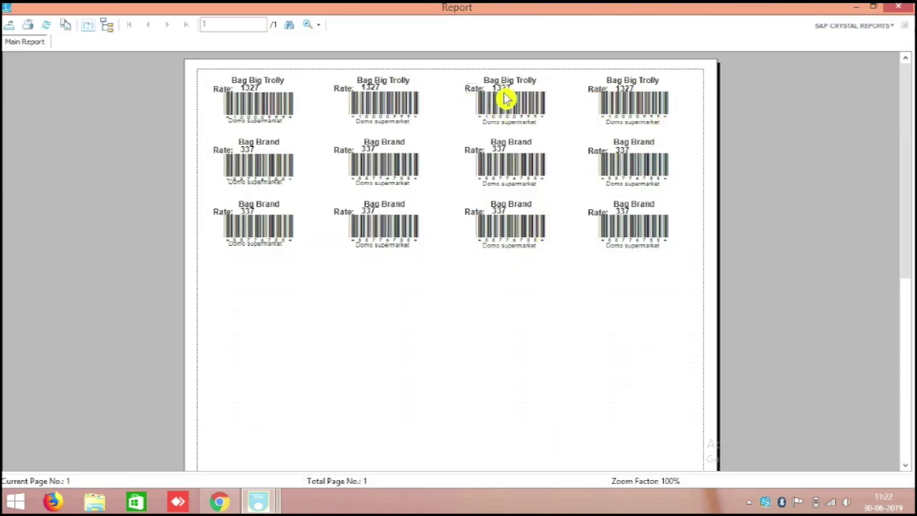
left_click(513, 168)
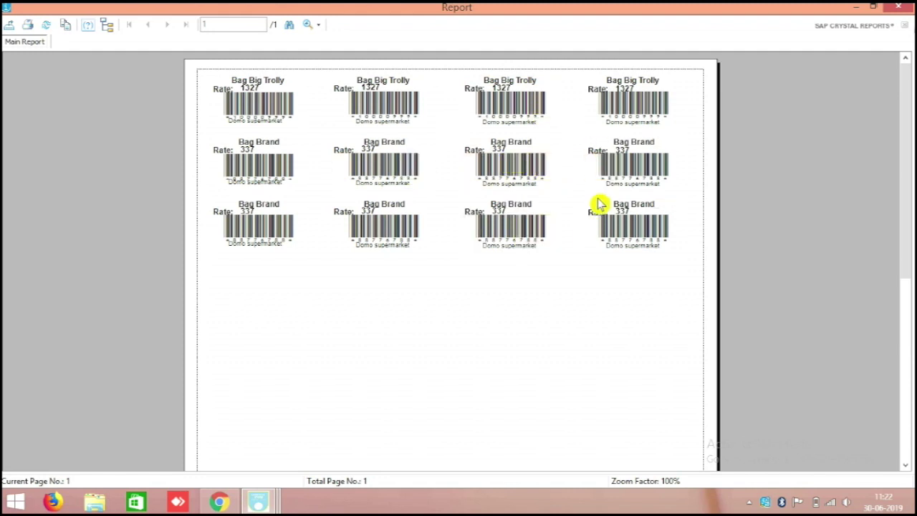
scroll(546, 240, "down", 5)
scroll(546, 240, "up", 5)
left_click(906, 6)
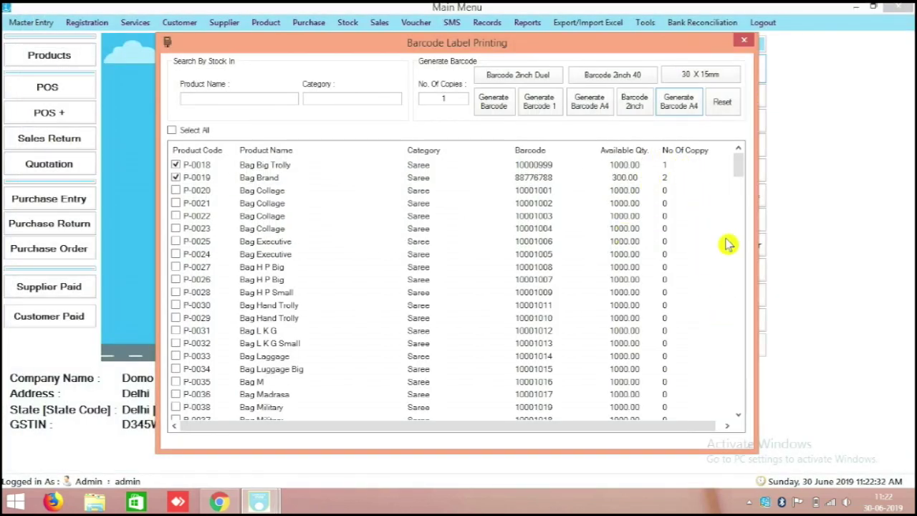
left_click(741, 177)
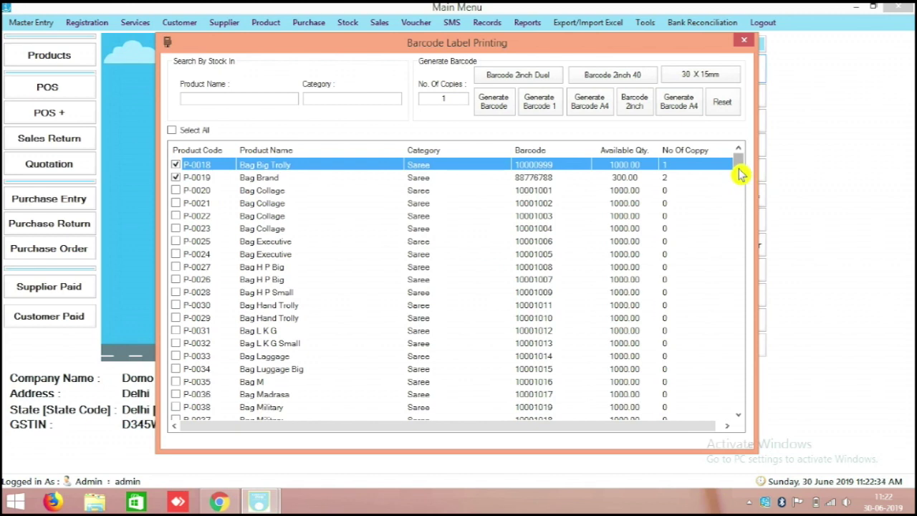
left_click_drag(745, 179, 745, 151)
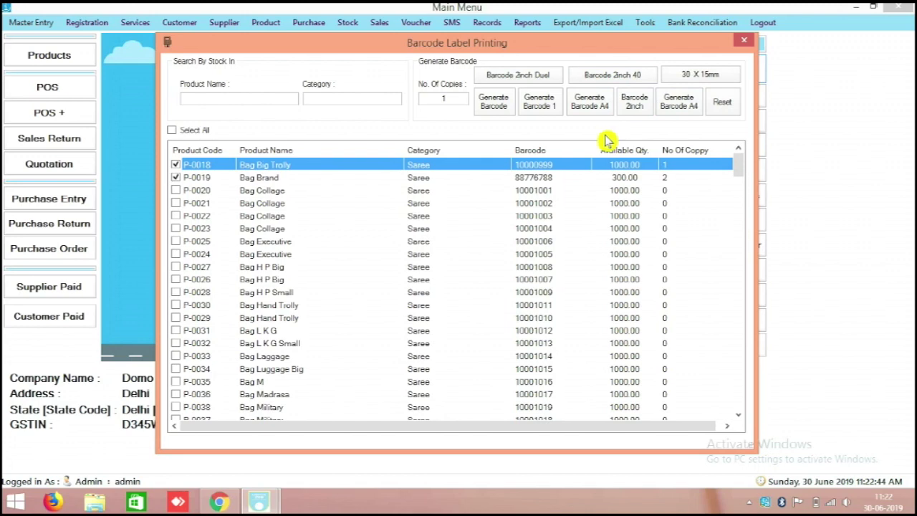
left_click(690, 104)
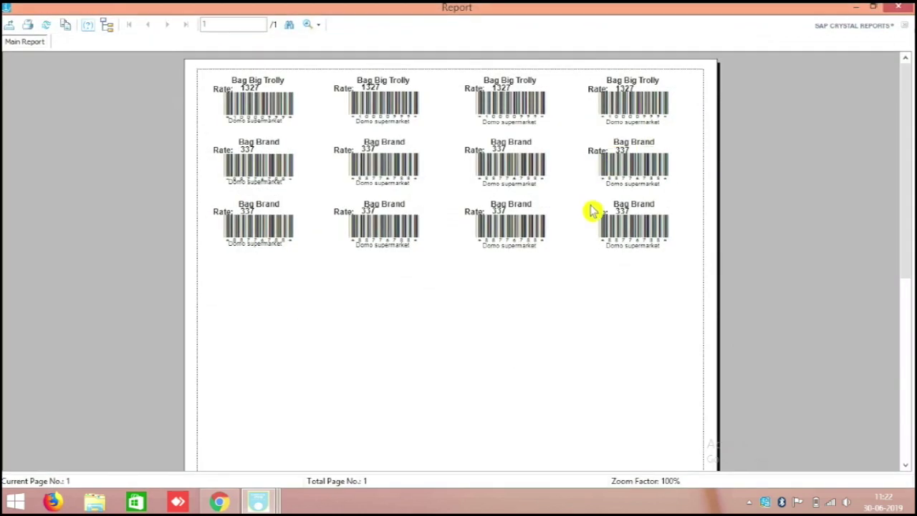
scroll(649, 258, "down", 5)
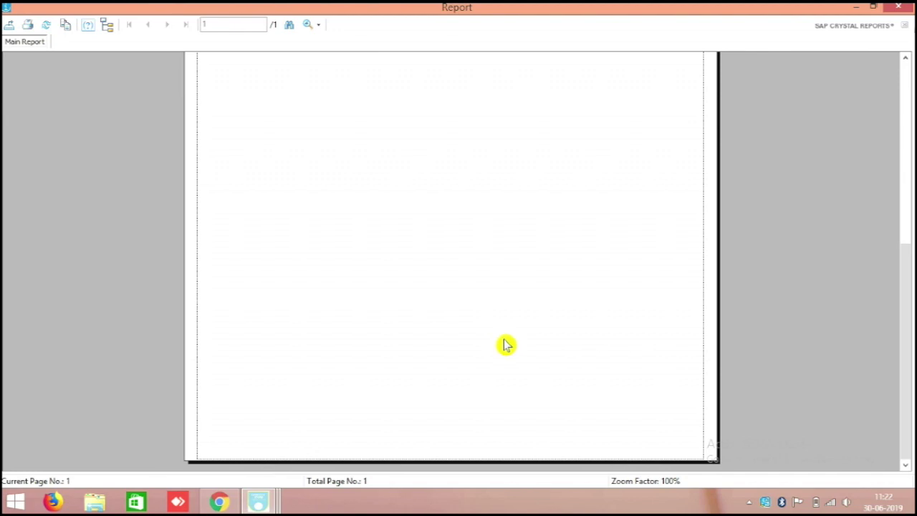
scroll(699, 281, "up", 5)
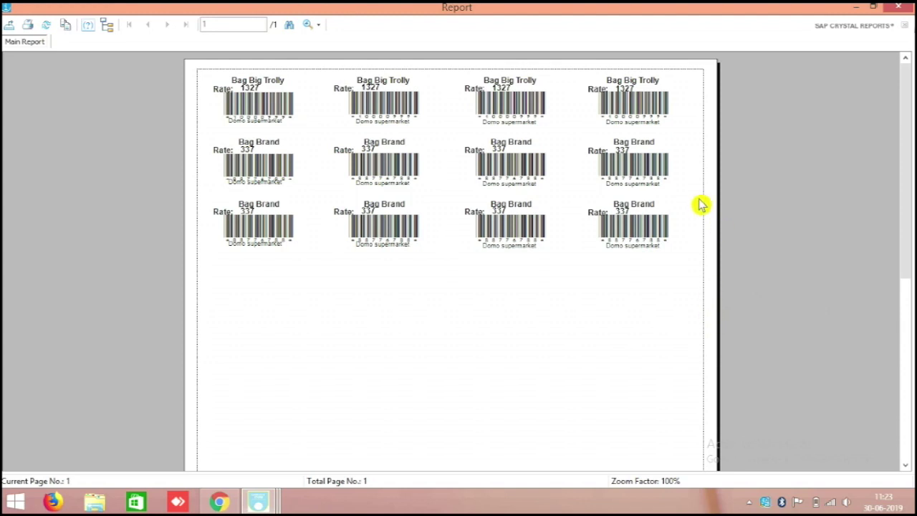
left_click(899, 8)
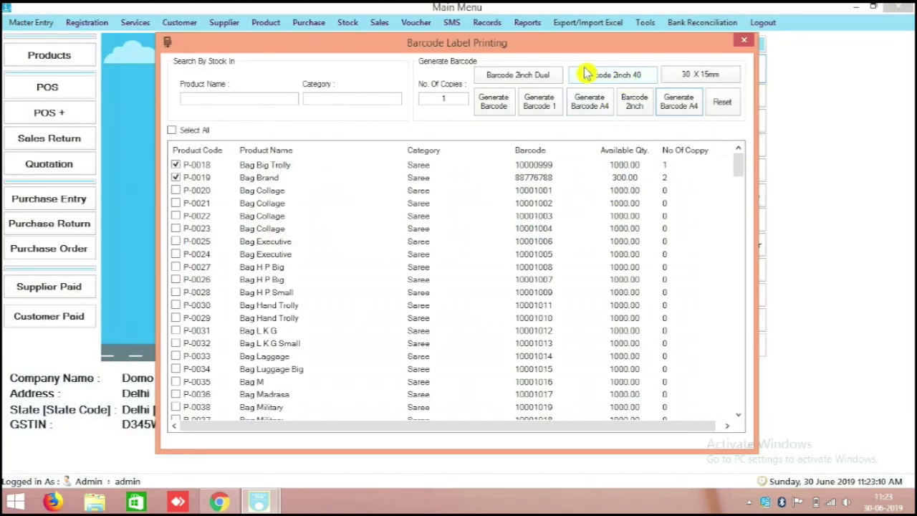
- Preview the ticked products in the Barcode 2inch 40 layout, then close the preview
left_click(624, 79)
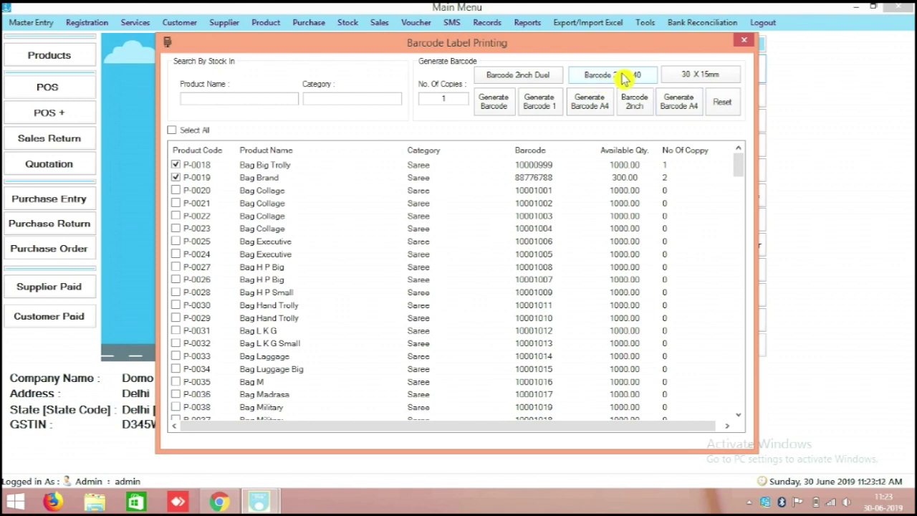
scroll(662, 204, "down", 4)
scroll(665, 206, "down", 3)
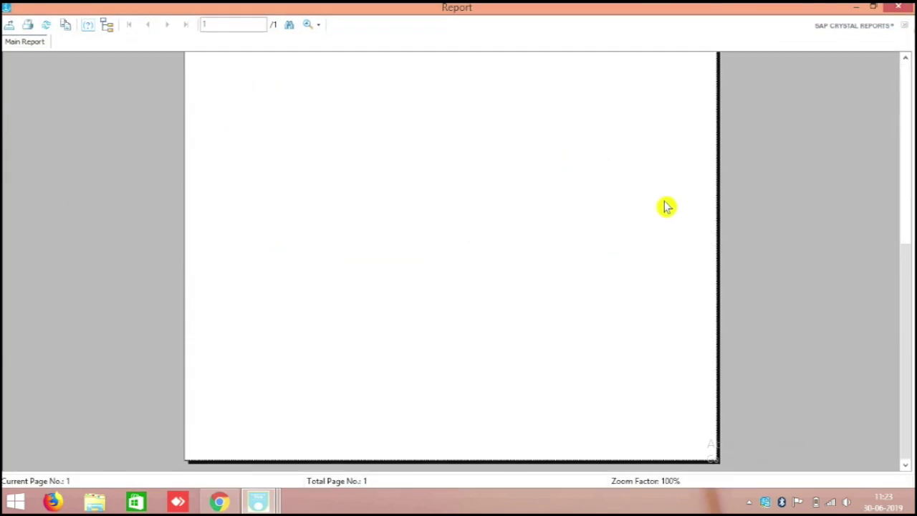
scroll(652, 208, "up", 6)
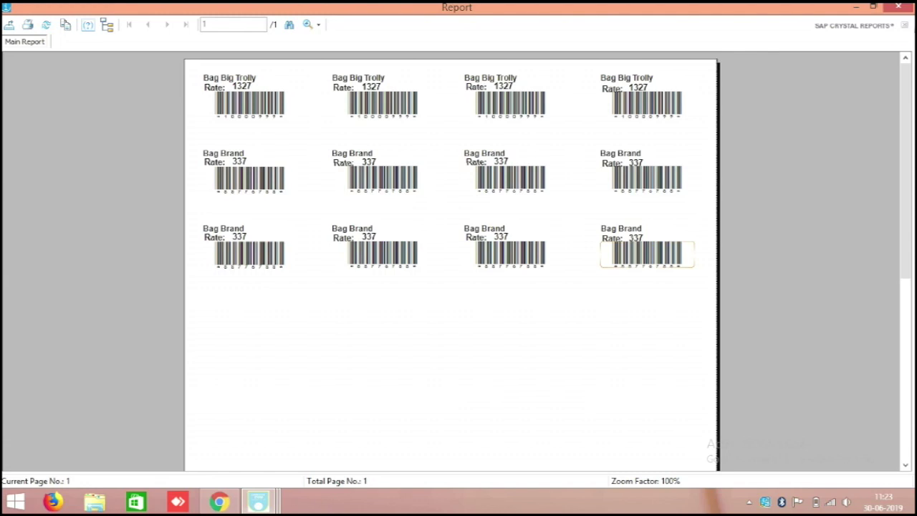
left_click(902, 11)
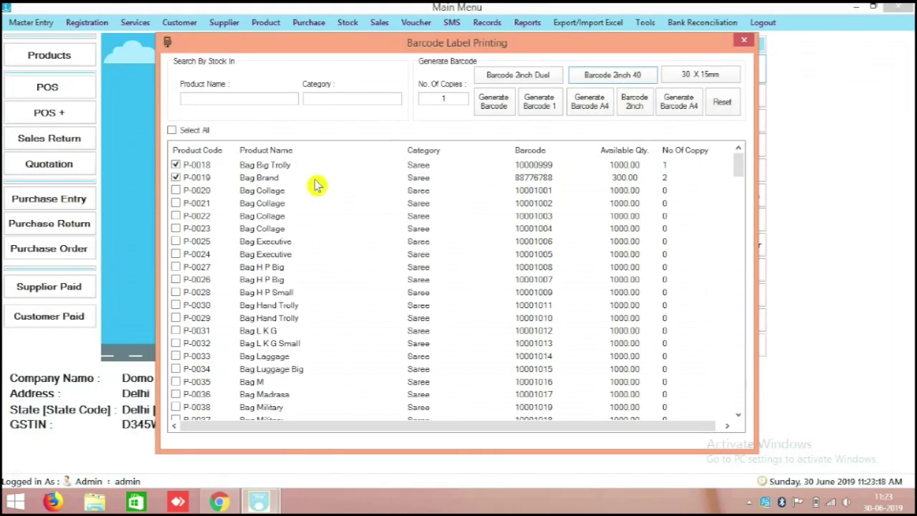
- Untick Bag Brand and set Bag Big Trolly's copy count to 10
left_click(179, 178)
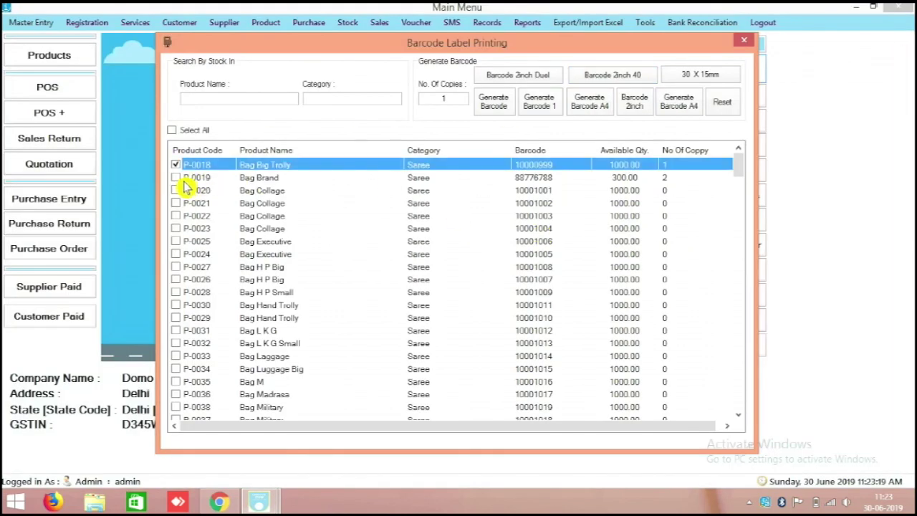
left_click(665, 164)
left_click(728, 160)
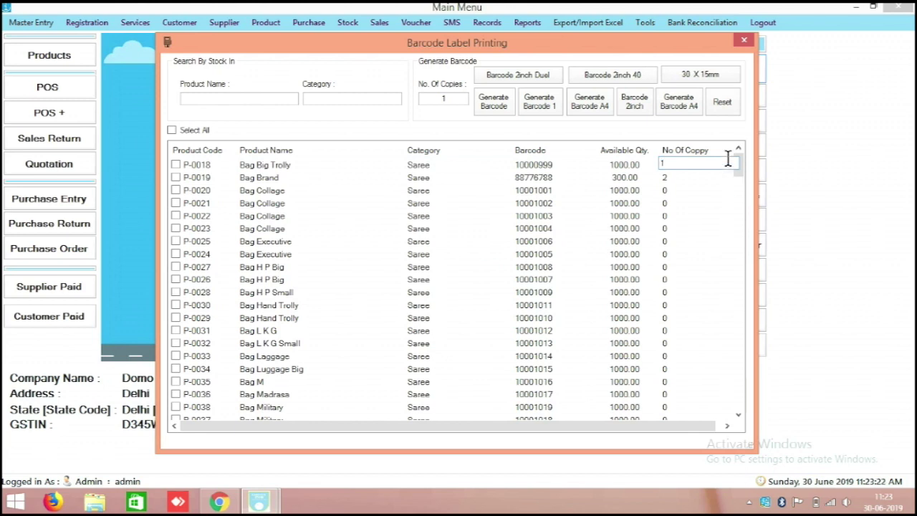
type("0")
left_click(175, 165)
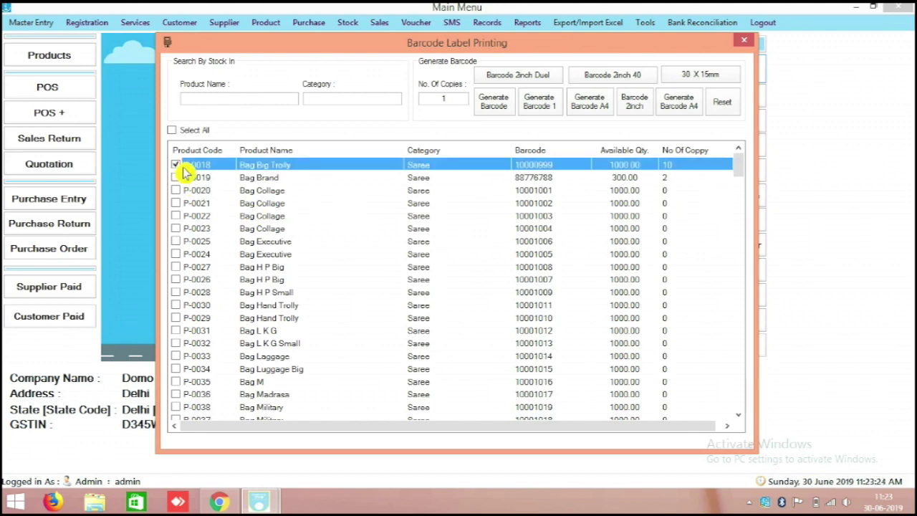
- Preview Bag Big Trolly's 40-label 2-inch sheet at 75%, 25% and 50% zoom, then close it
left_click(631, 80)
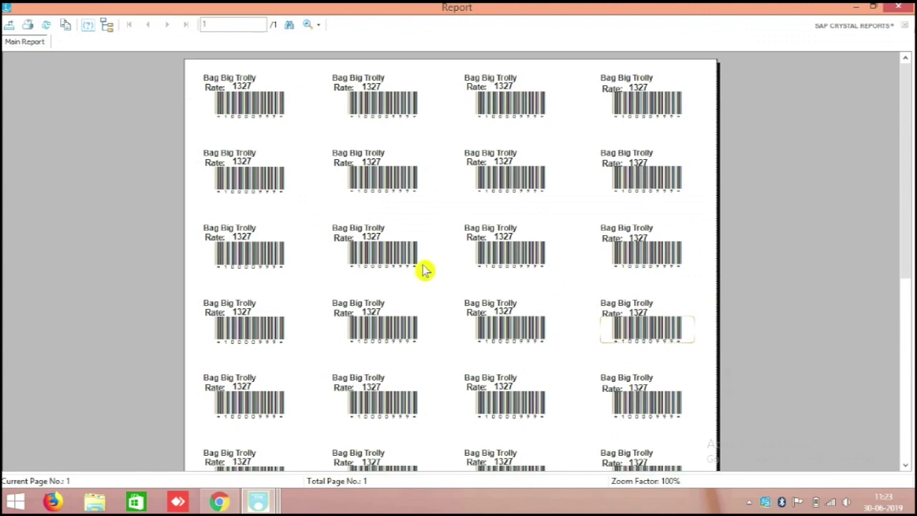
left_click(316, 24)
left_click(354, 151)
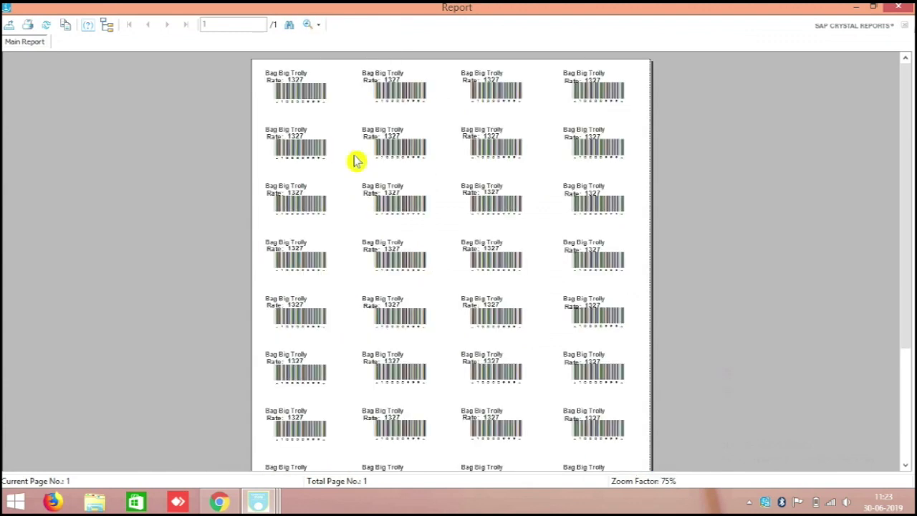
left_click(320, 26)
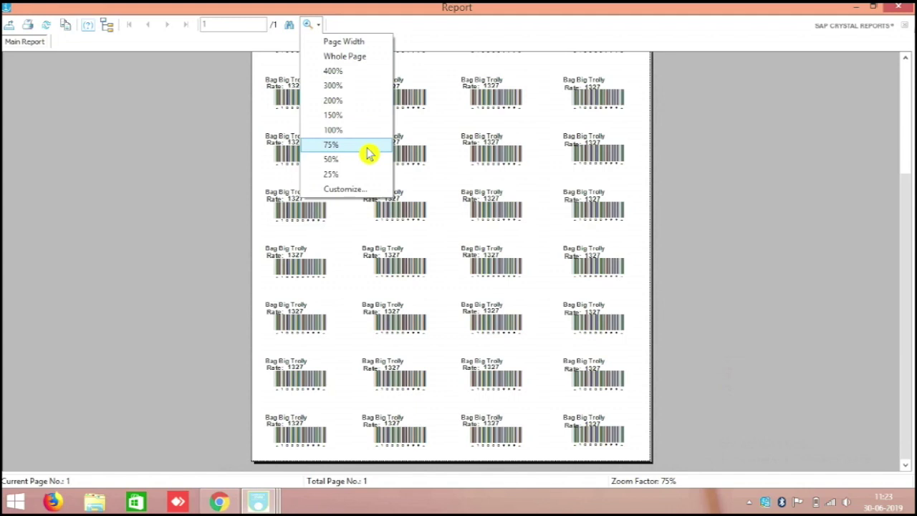
left_click(358, 176)
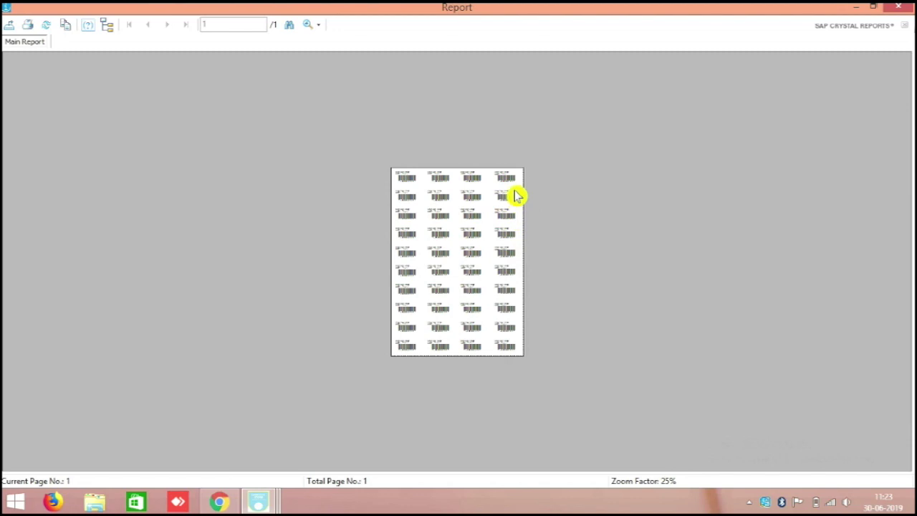
left_click(318, 26)
left_click(344, 158)
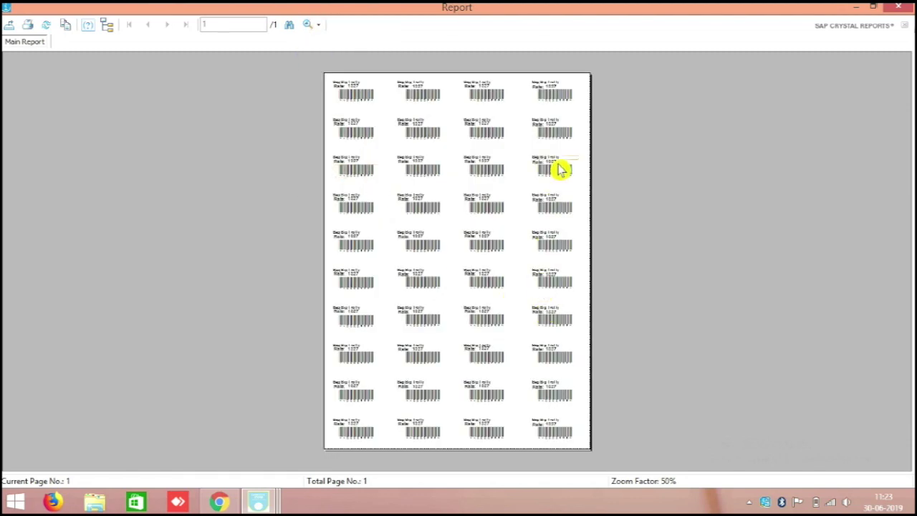
left_click(495, 99)
left_click(902, 8)
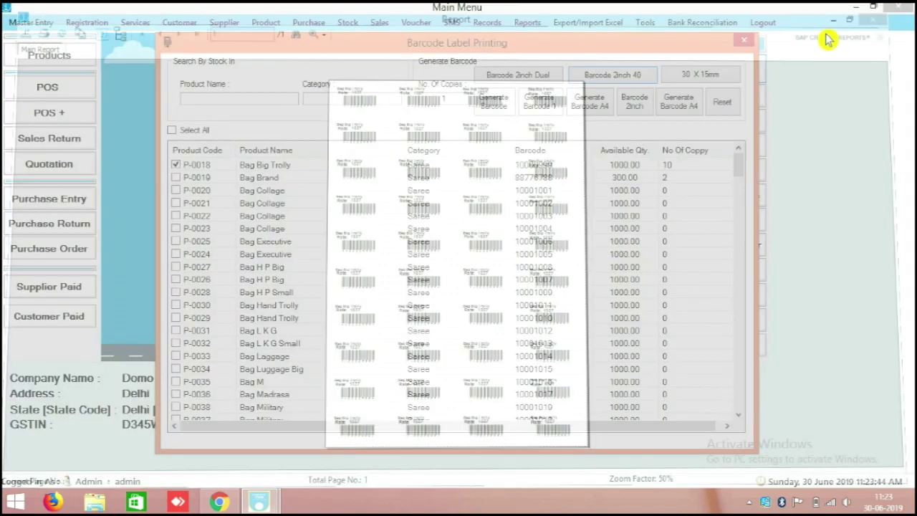
- Preview the A4 label sheet for Bag Big Trolly at 50% zoom, then close it
left_click(667, 109)
left_click(319, 26)
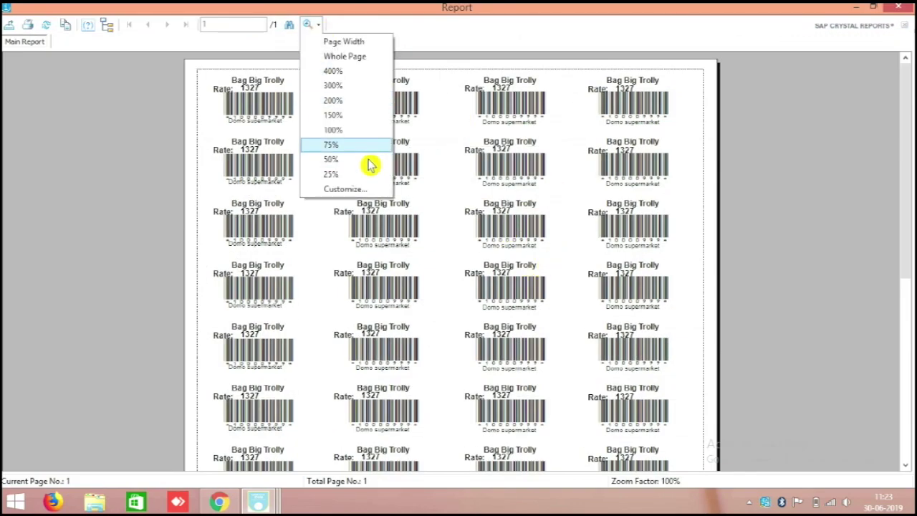
left_click(368, 162)
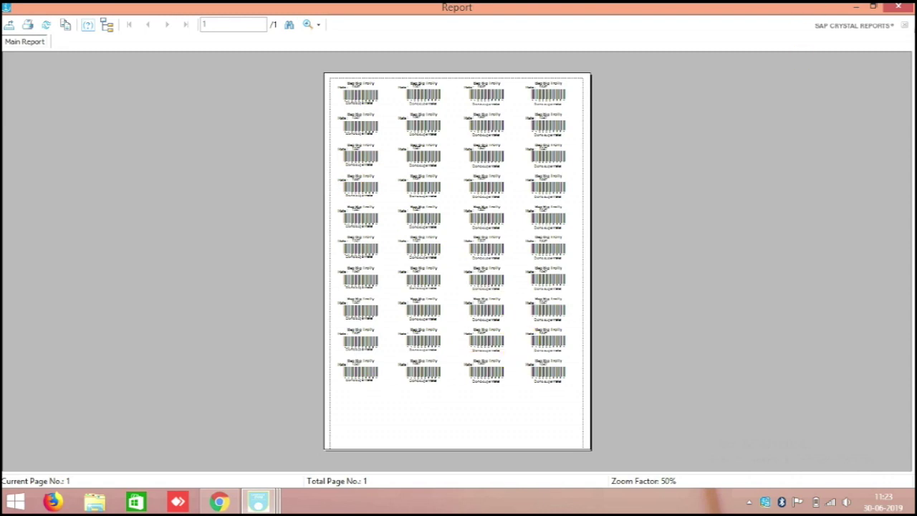
left_click(904, 8)
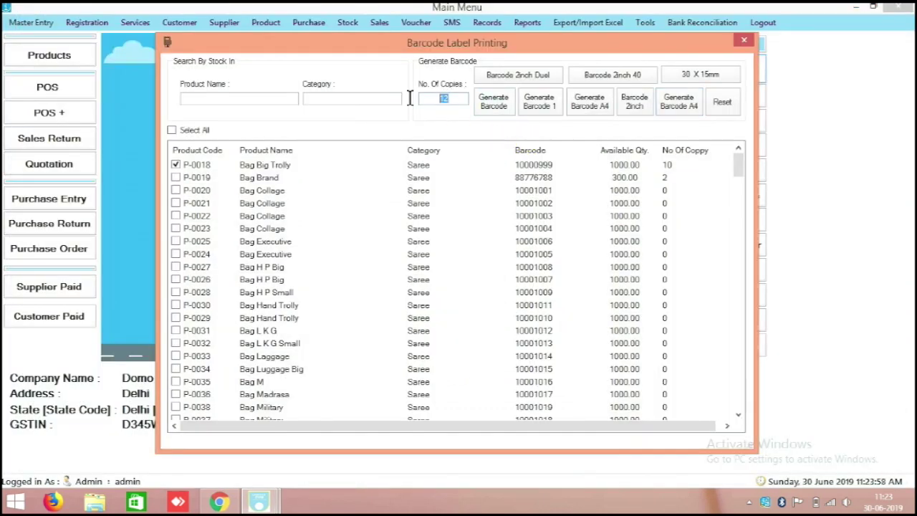
- Set Bag Big Trolly's copy count to 12 and tick it for printing
left_click(670, 165)
left_click(671, 165)
type("12")
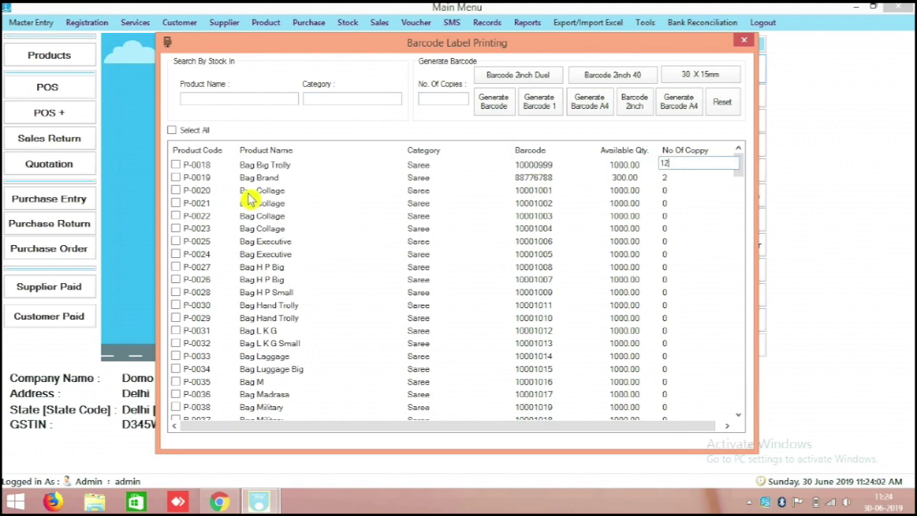
left_click(197, 166)
left_click(185, 165)
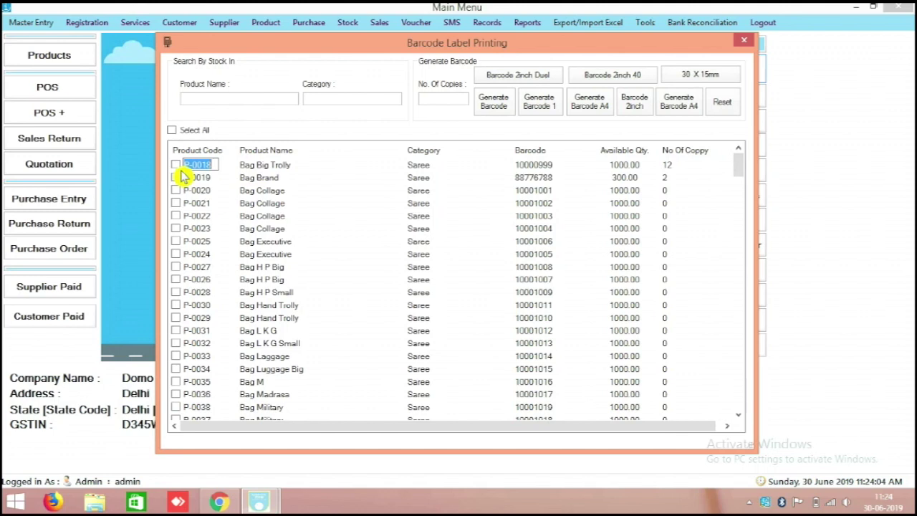
left_click(177, 165)
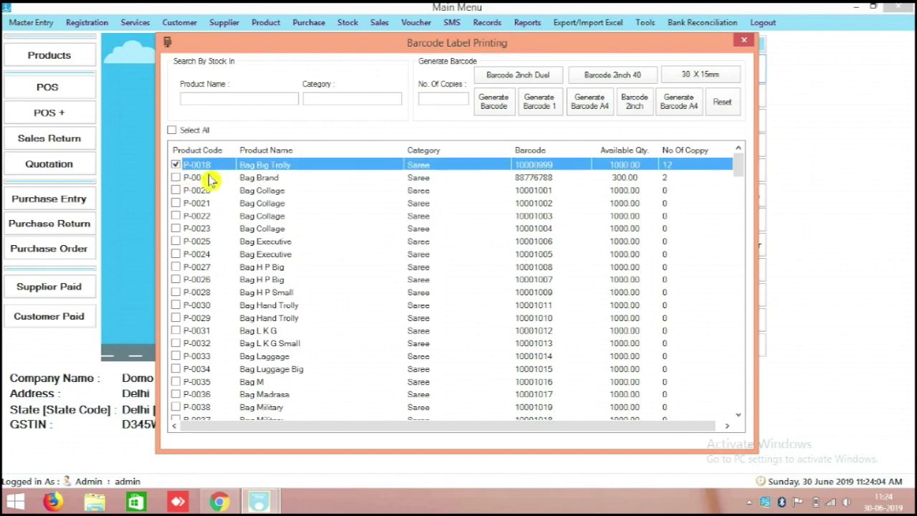
- Generate the 48-label A4 sheet past the missing copies warning, view it at 50%, then close
left_click(681, 107)
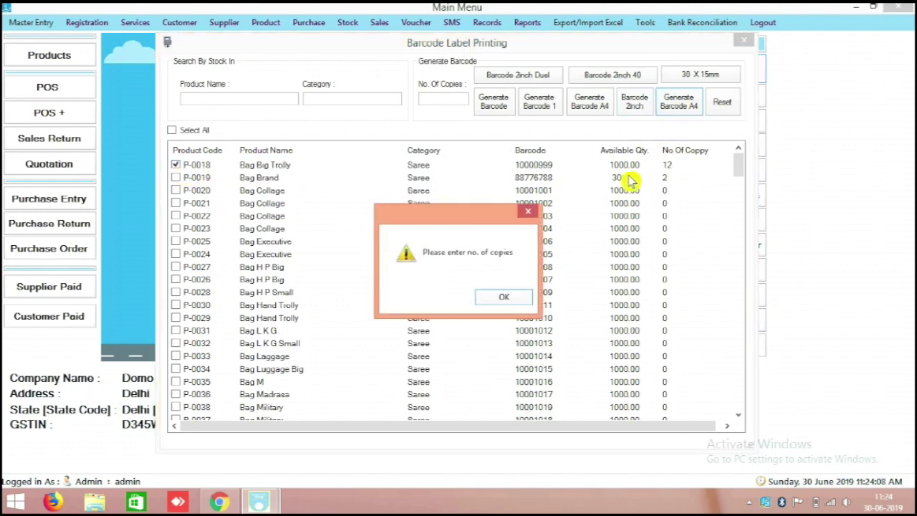
left_click(505, 298)
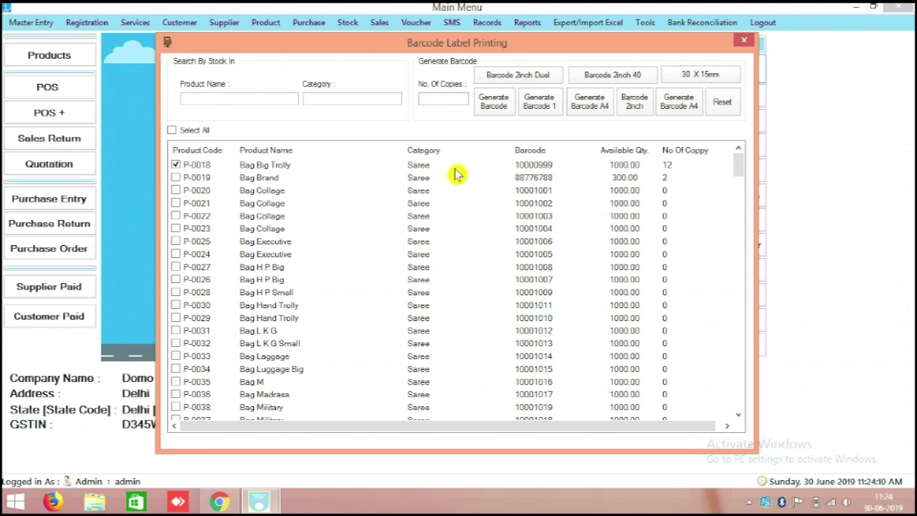
left_click(678, 109)
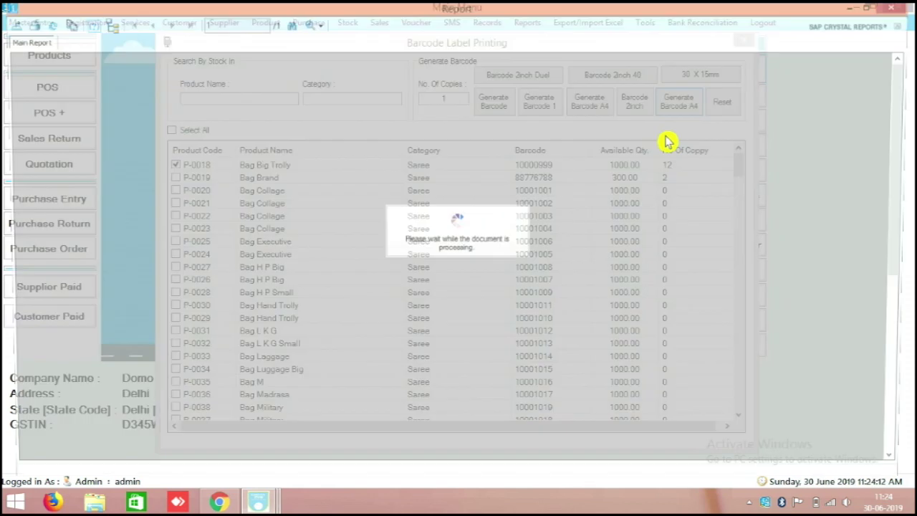
scroll(593, 299, "down", 2)
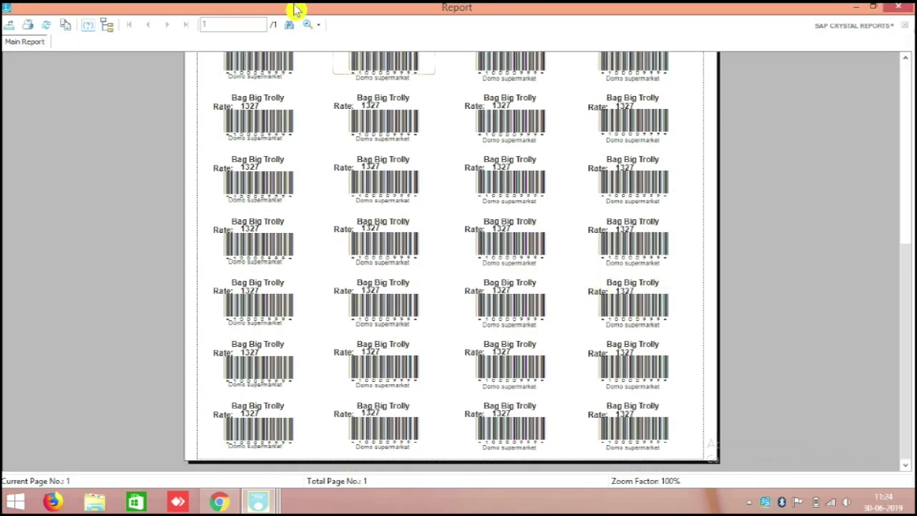
left_click(318, 25)
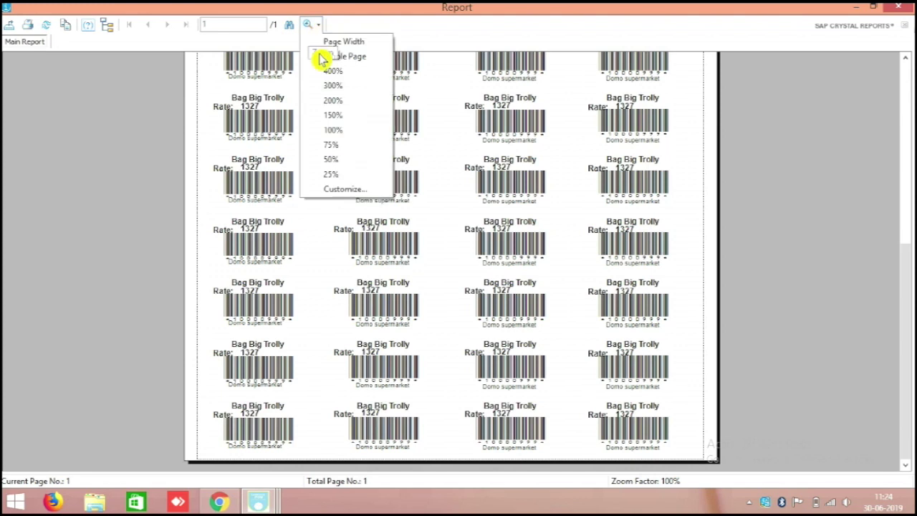
left_click(356, 160)
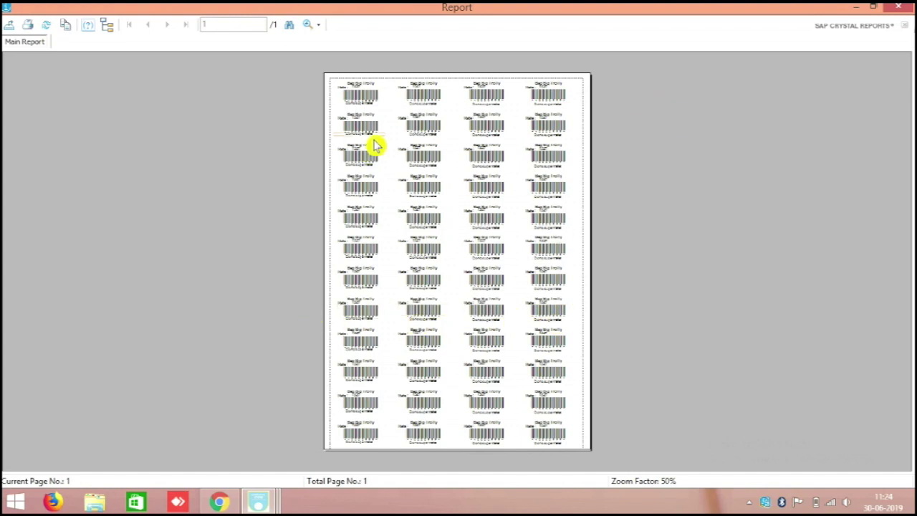
left_click(906, 9)
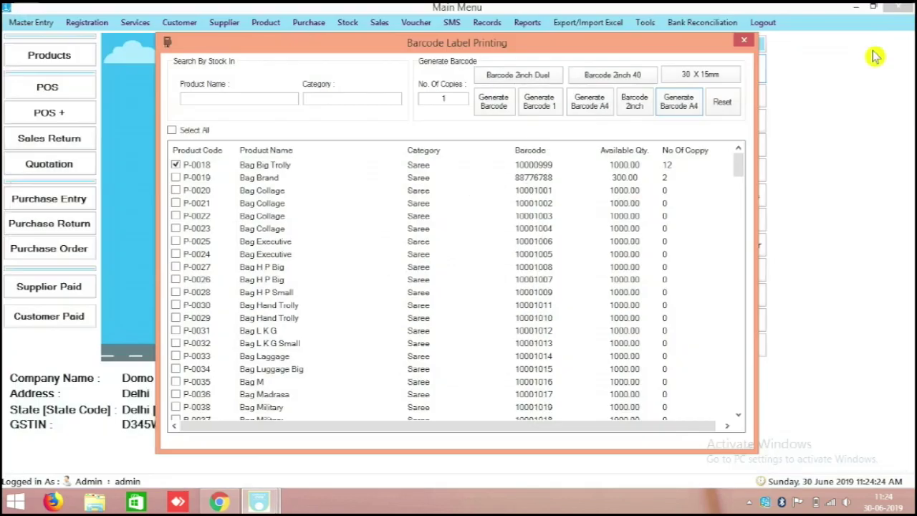
- Reopen Barcode Label Printing, clear all selections, and select only the first product row
left_click(752, 44)
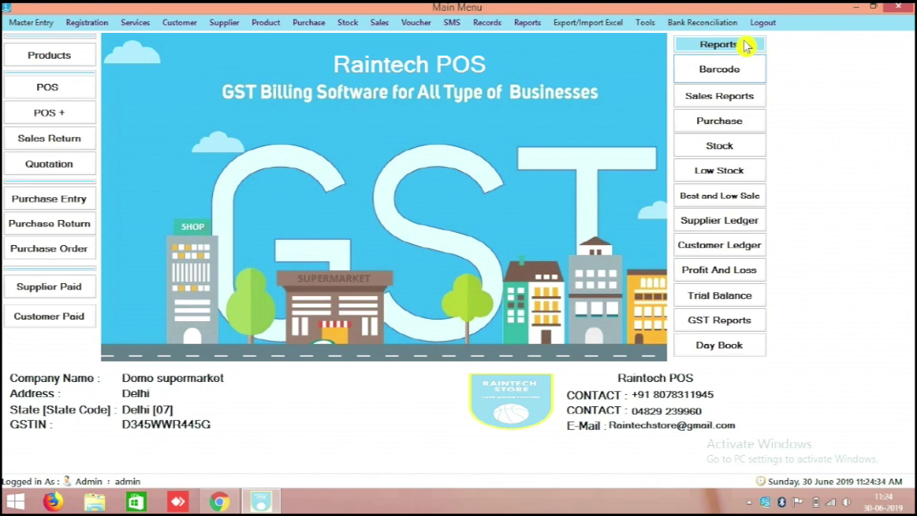
left_click(720, 69)
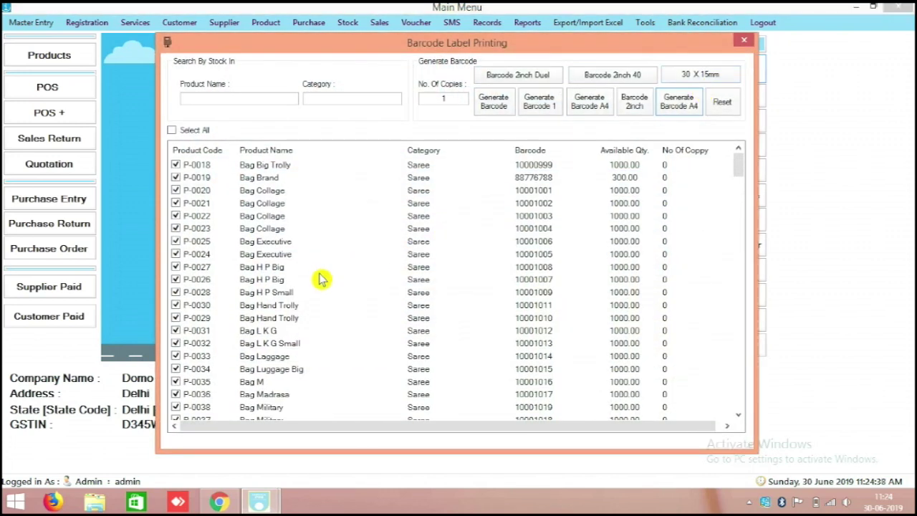
left_click(183, 131)
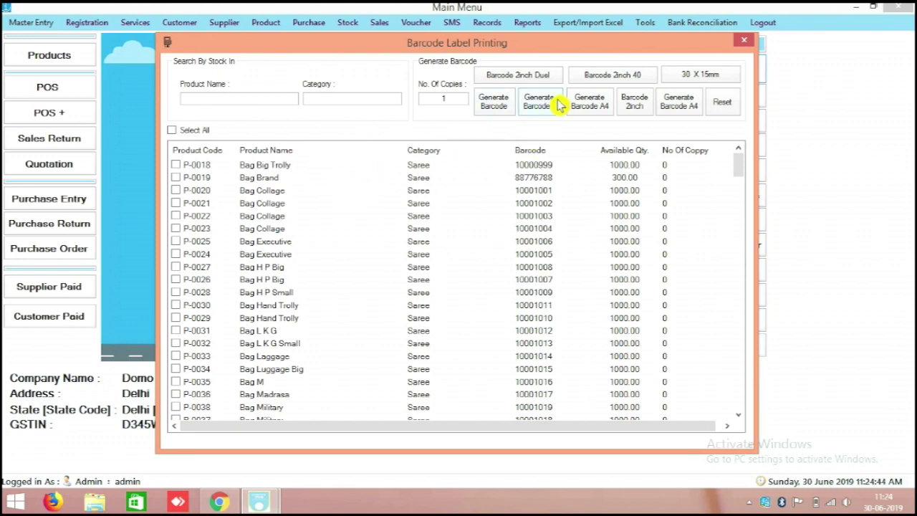
left_click(195, 166)
- Preview a single barcode label at 200% zoom, then close the report and the dialog
left_click(546, 102)
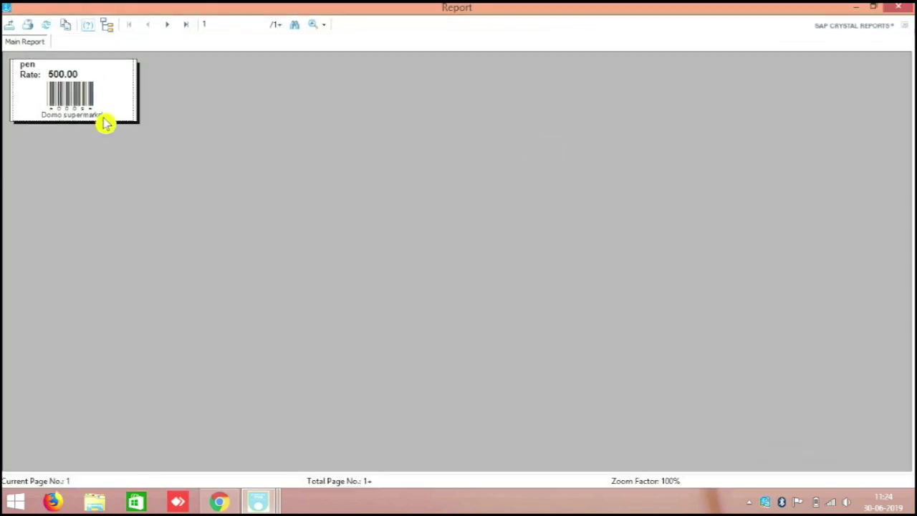
left_click(324, 25)
left_click(354, 101)
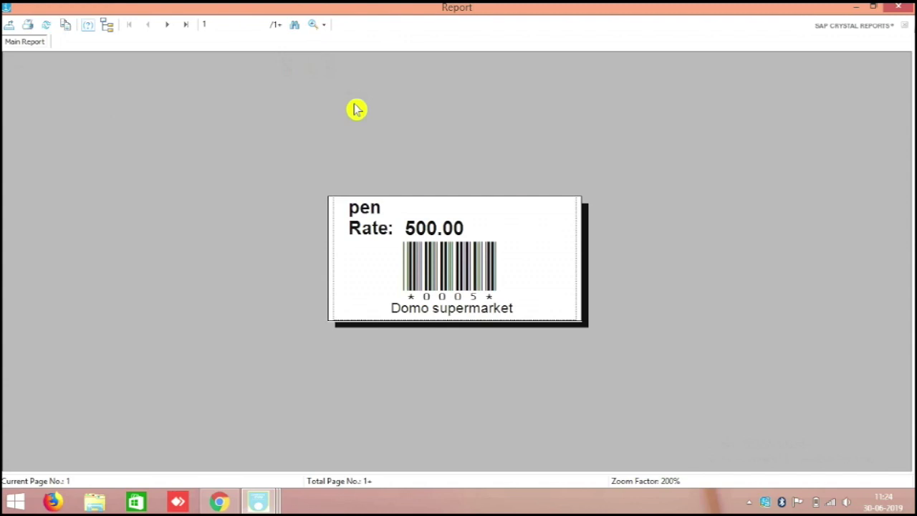
left_click(890, 7)
left_click(742, 45)
left_click(703, 74)
- Search 'cont' from Start to open Control Panel, then go to Hardware and Sound > Devices and Printers
left_click(14, 501)
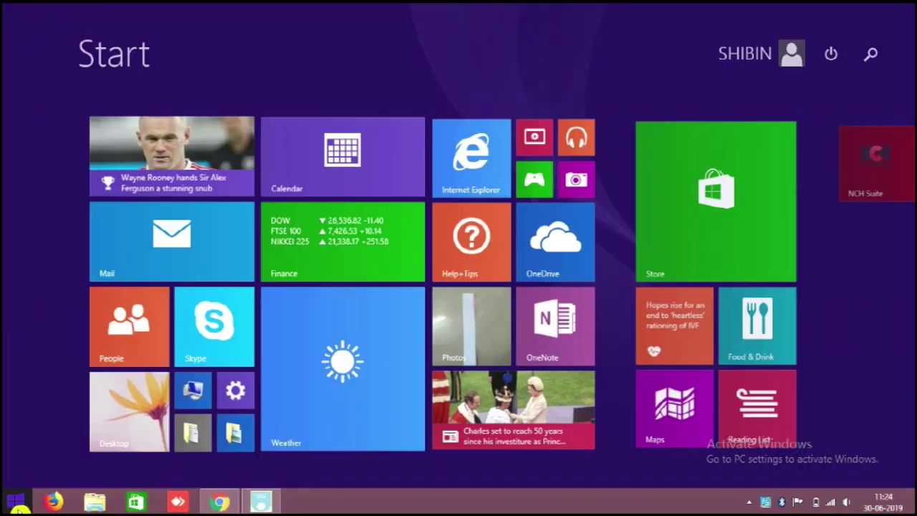
type("control Panel")
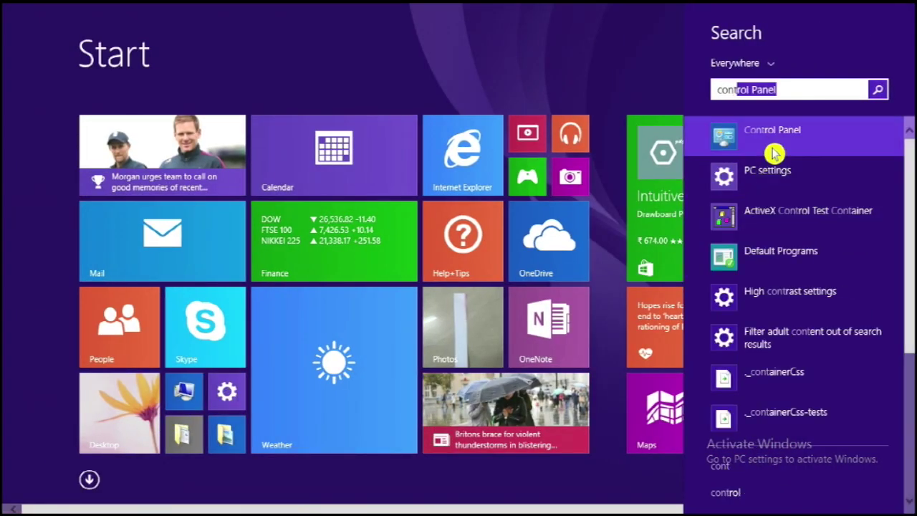
left_click(772, 146)
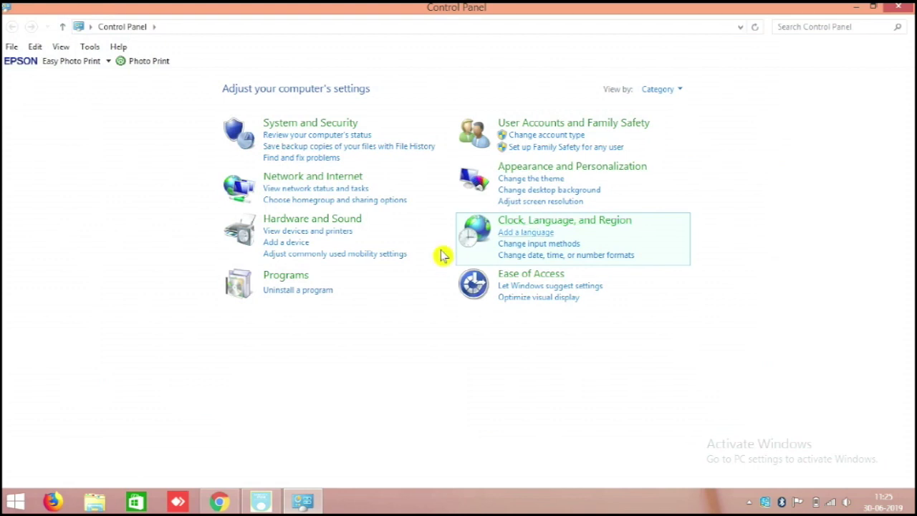
left_click(315, 221)
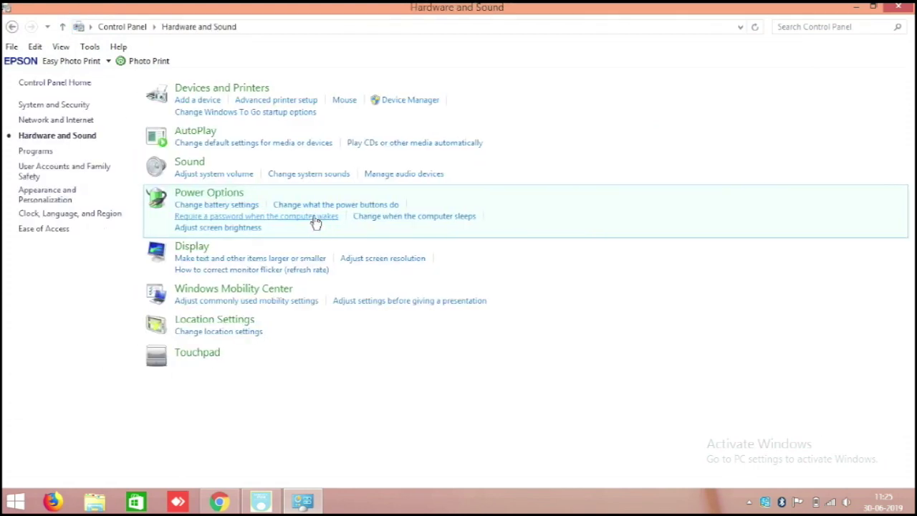
left_click(223, 90)
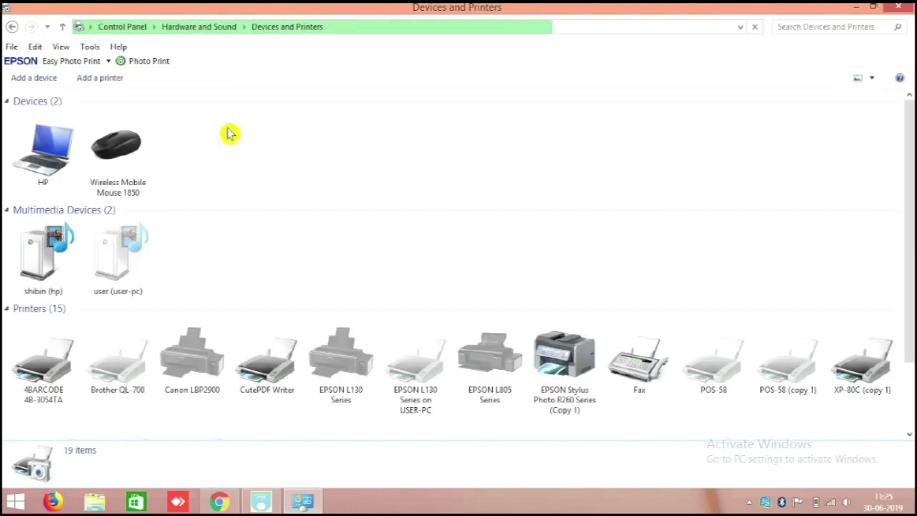
- Find the Xprinter XP-365B printer and open its right-click menu
scroll(367, 381, "down", 1)
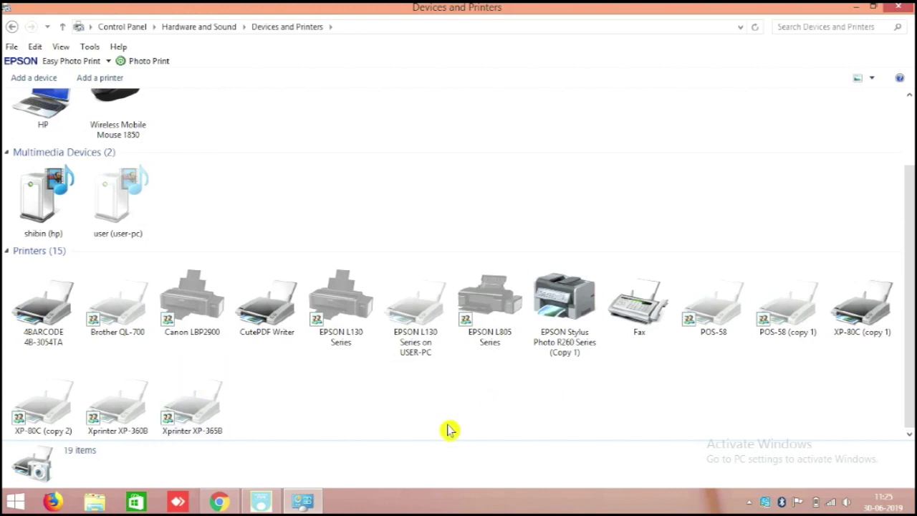
left_click(218, 421)
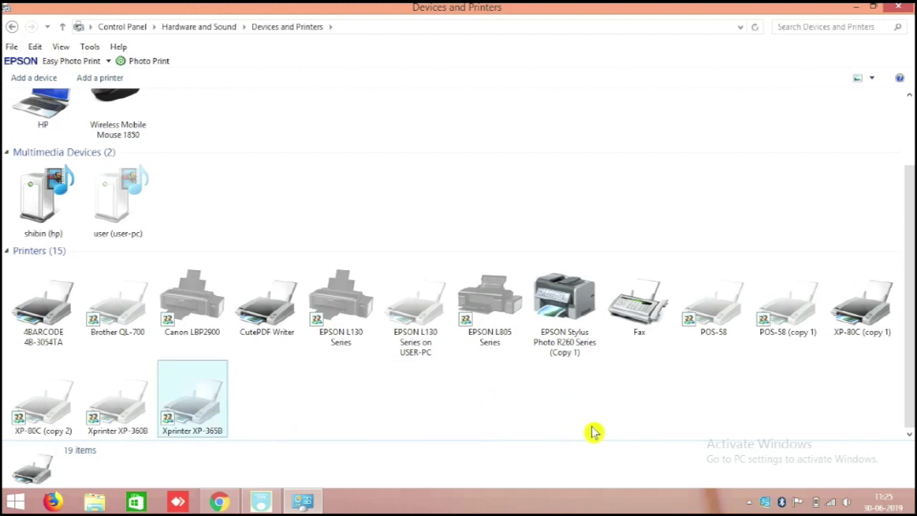
right_click(201, 406)
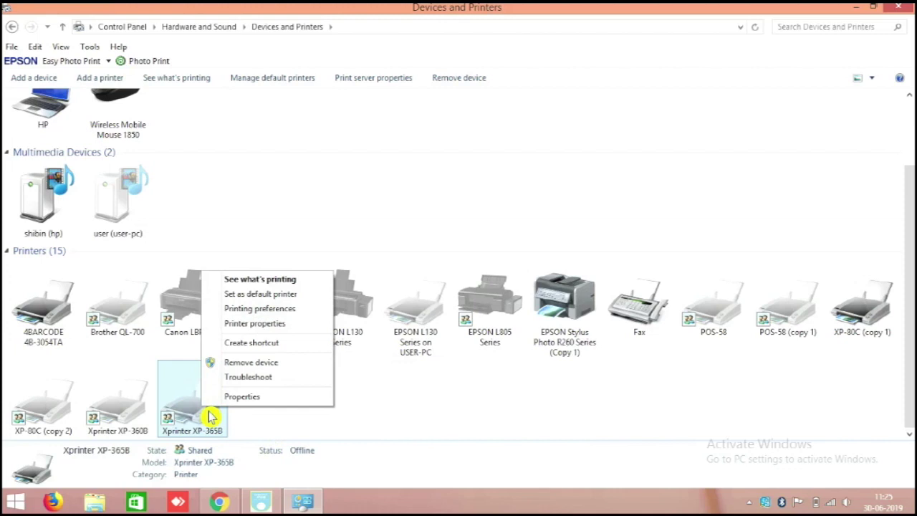
- Open the Xprinter XP-365B printing preferences and start a new stock from Page Setup
left_click(271, 309)
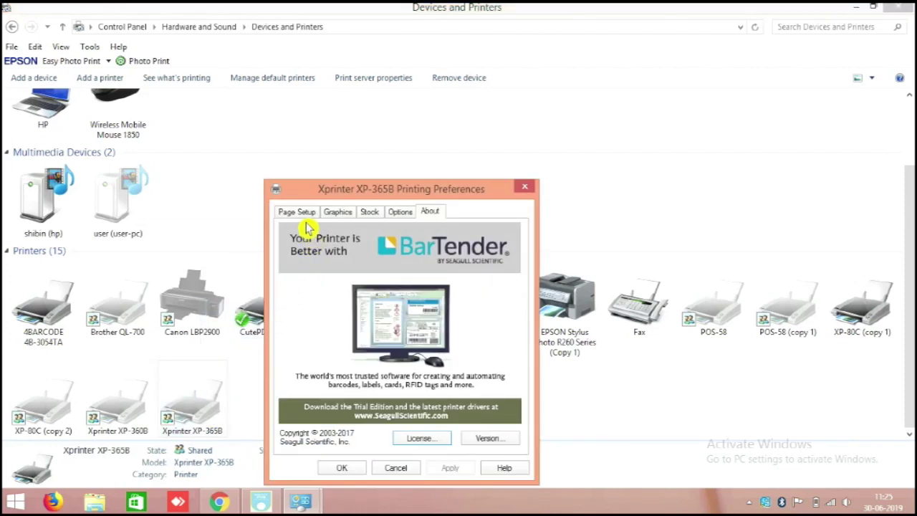
left_click(297, 213)
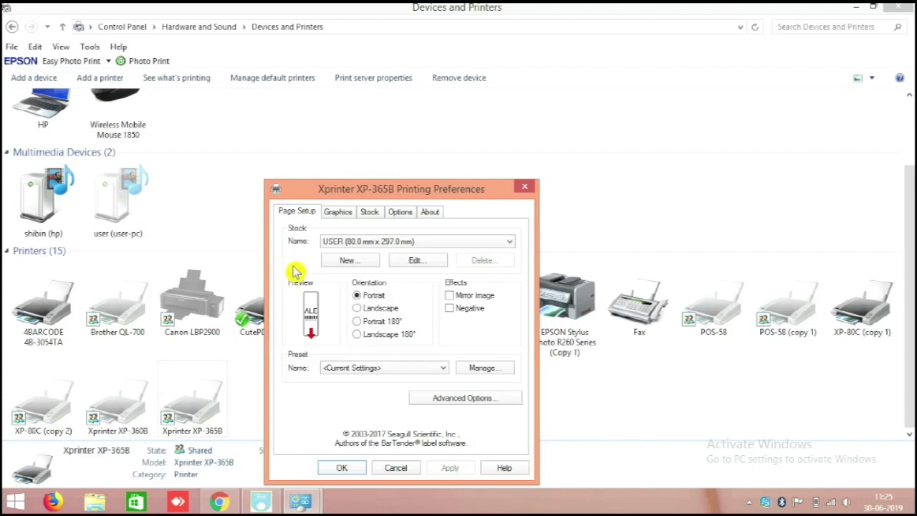
left_click(361, 261)
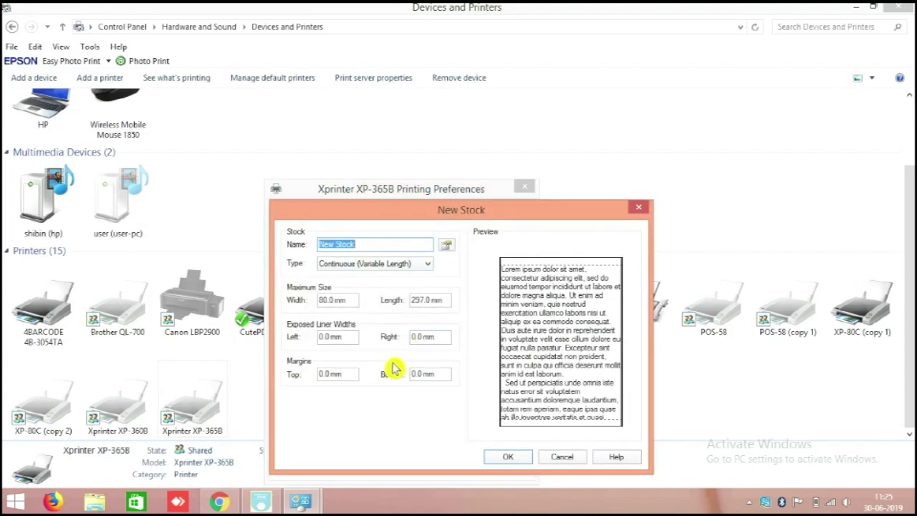
- Define a Continuous (Variable Length) stock 50 mm wide by 25 mm long and save the preferences
left_click(405, 265)
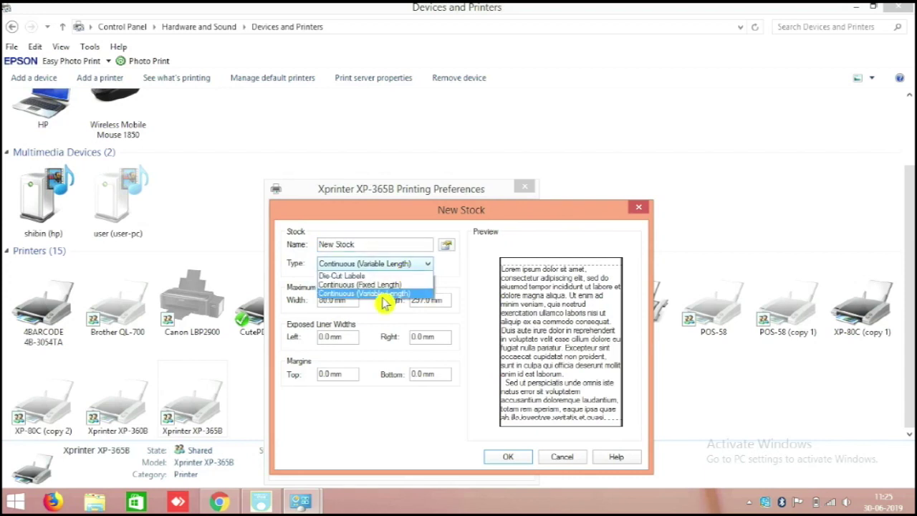
left_click(382, 295)
left_click_drag(340, 299, 226, 303)
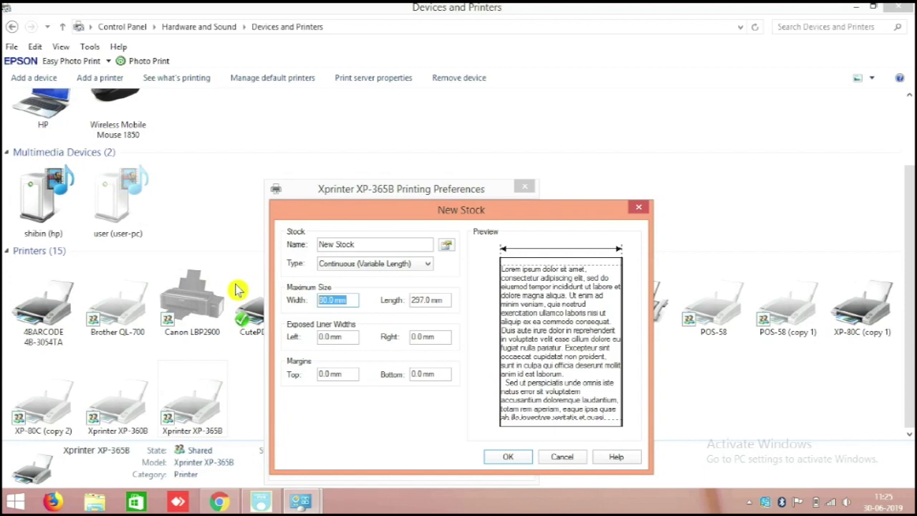
type("50")
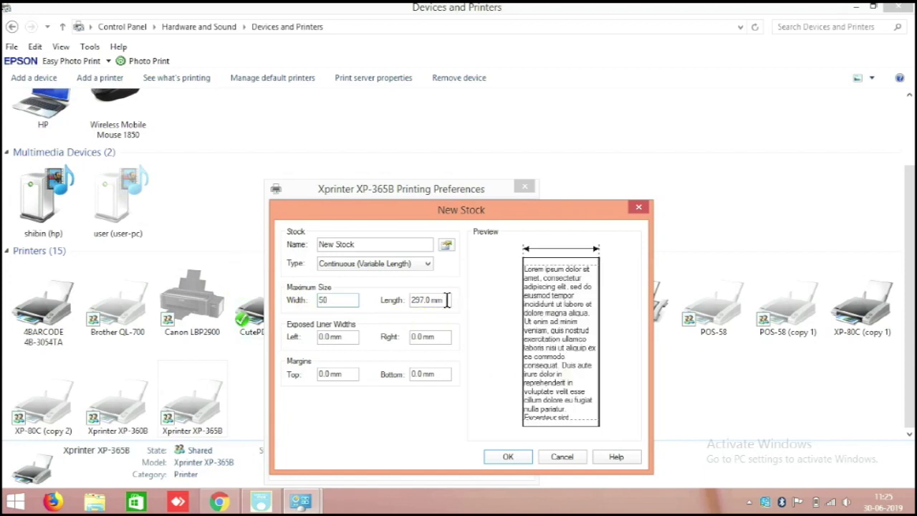
left_click_drag(447, 300, 143, 319)
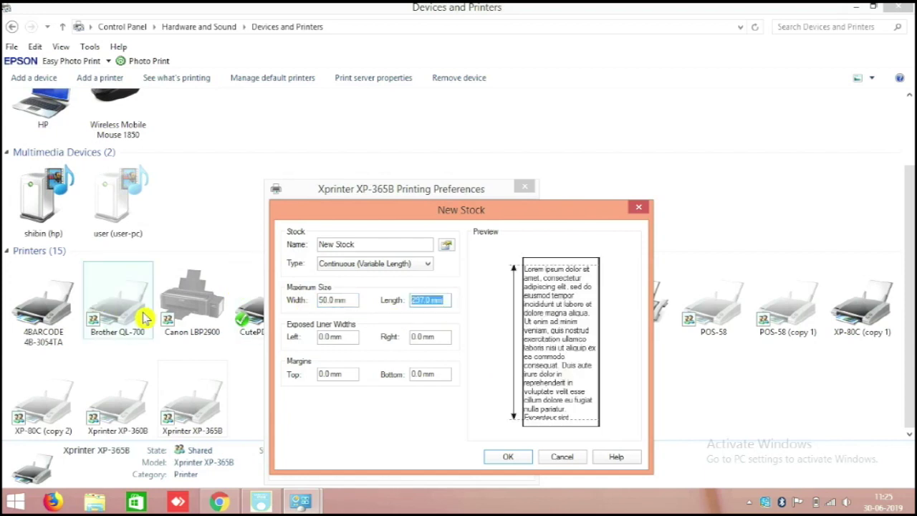
type("25")
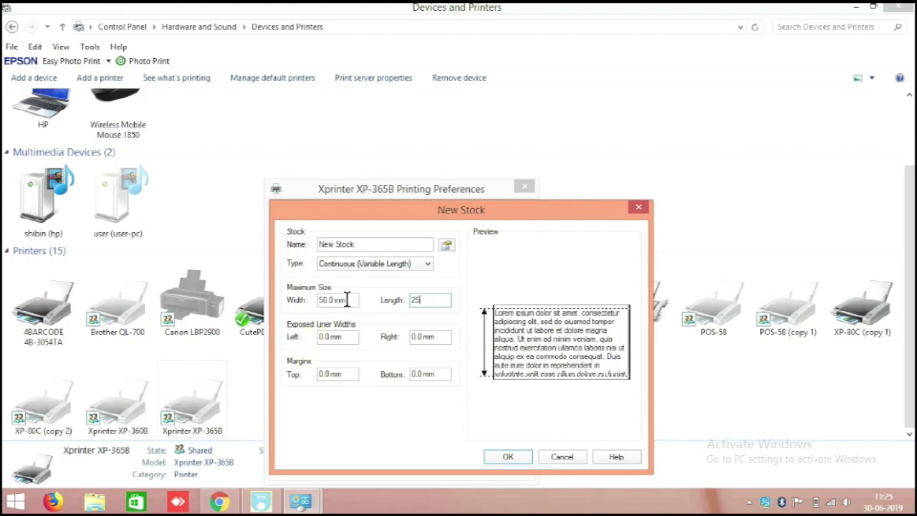
key("Tab")
key("Tab")
key("Tab")
key("Tab")
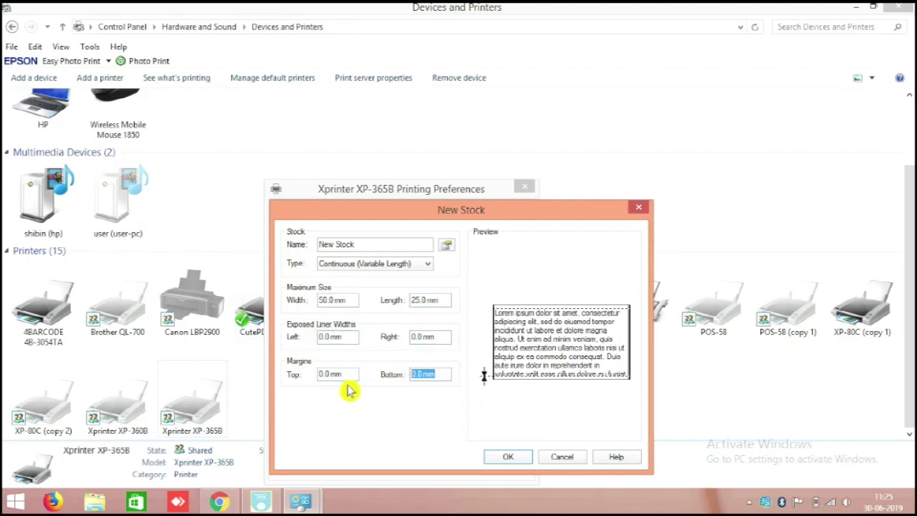
left_click(508, 457)
left_click(449, 469)
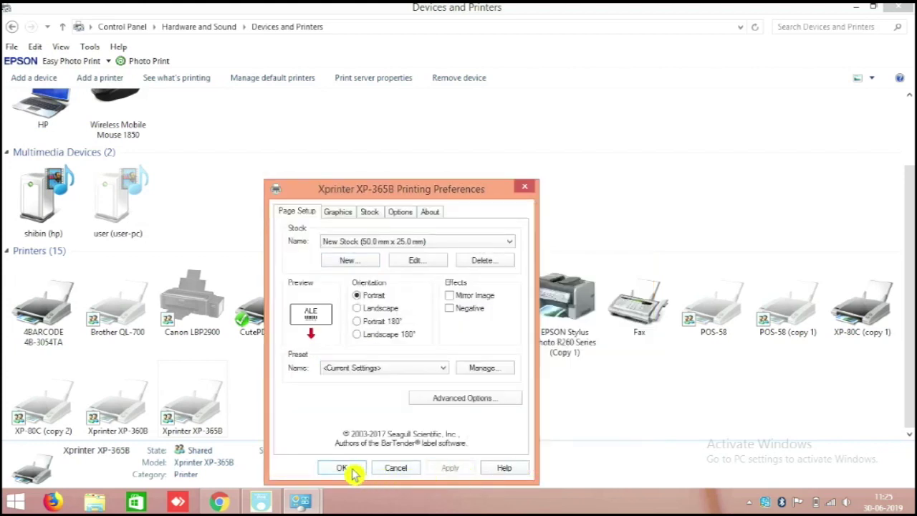
- Confirm the Xprinter XP-365B Page Setup keeps the New Stock 50 × 25 mm label, then return to Raintech POS
left_click(342, 467)
right_click(203, 411)
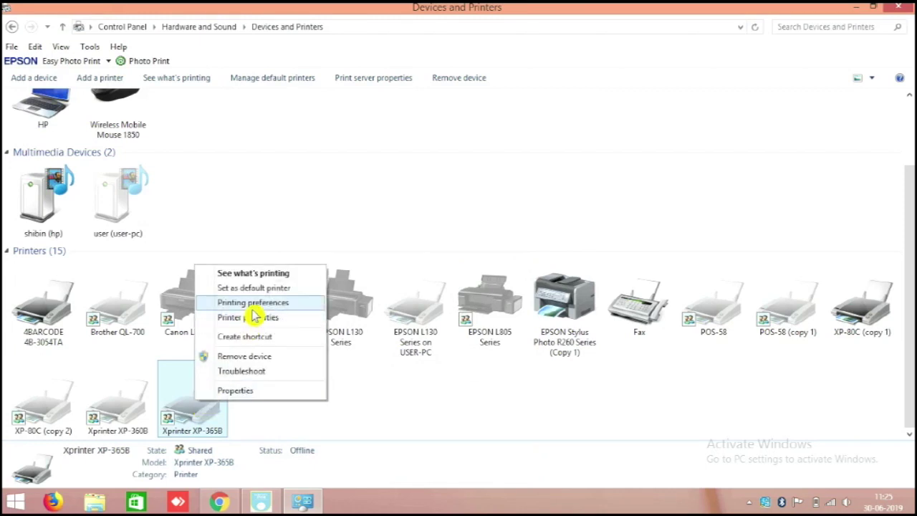
left_click(248, 305)
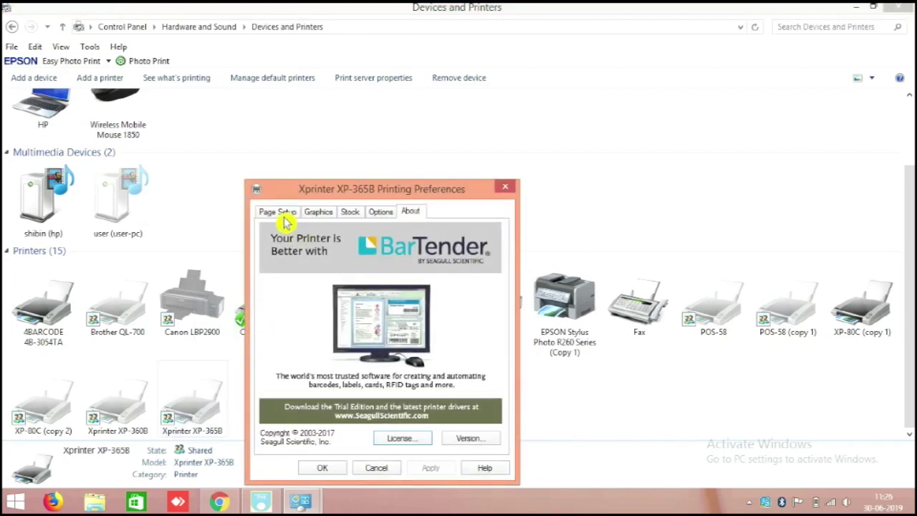
left_click(278, 213)
left_click(407, 245)
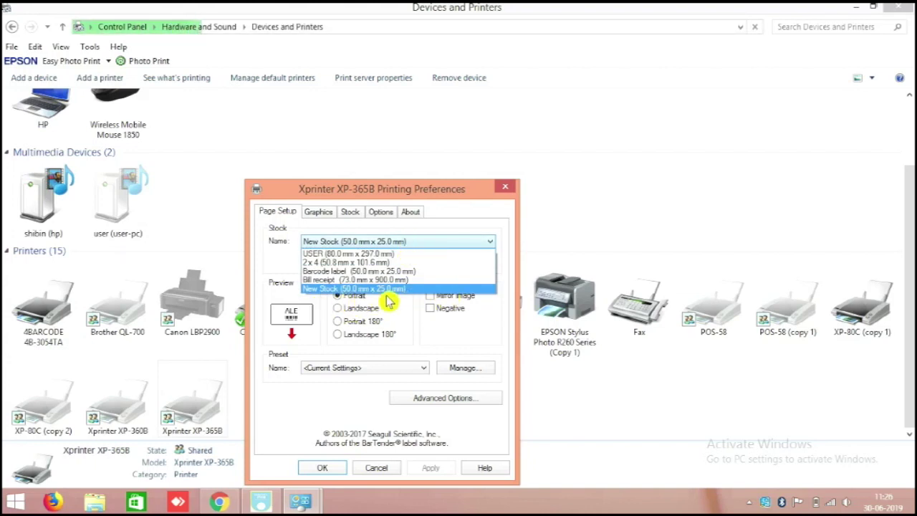
left_click(334, 474)
left_click(324, 469)
left_click(265, 503)
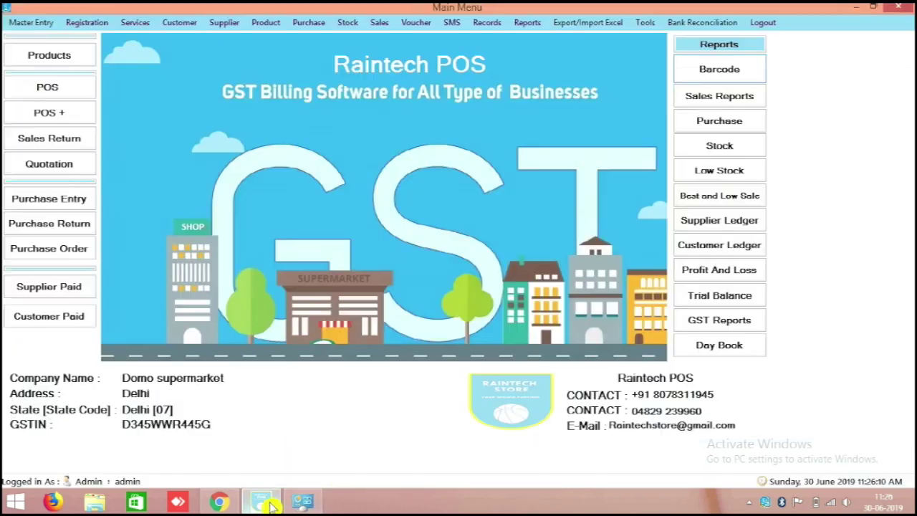
- Open Barcode Label Printing from Reports and scroll through the product list and back to the top
left_click(749, 68)
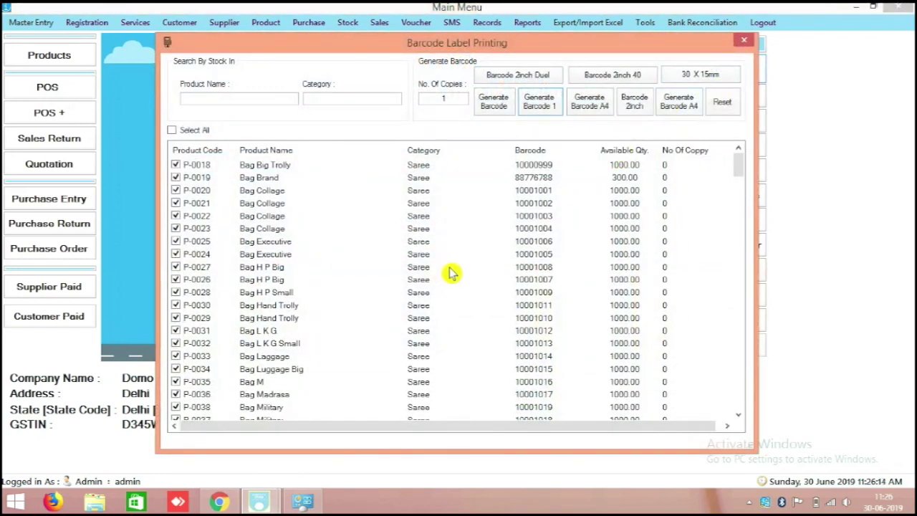
left_click_drag(739, 171, 704, 380)
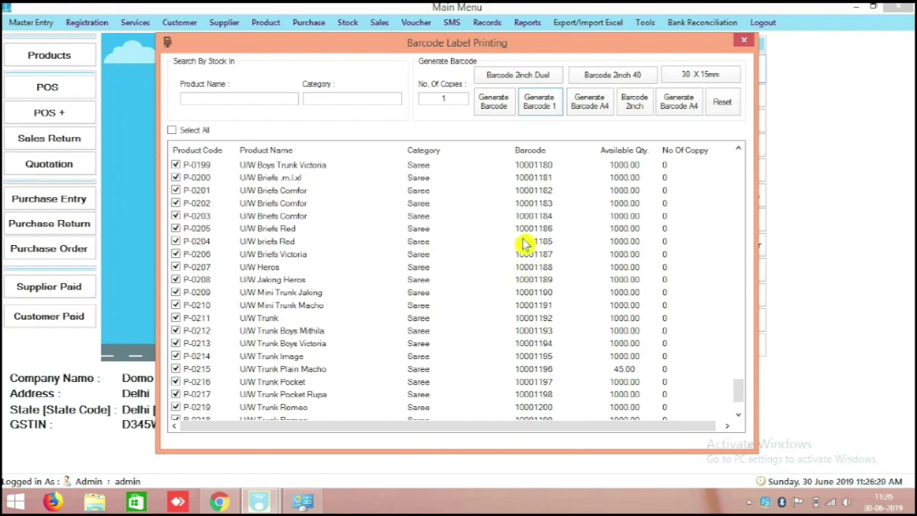
left_click(694, 267)
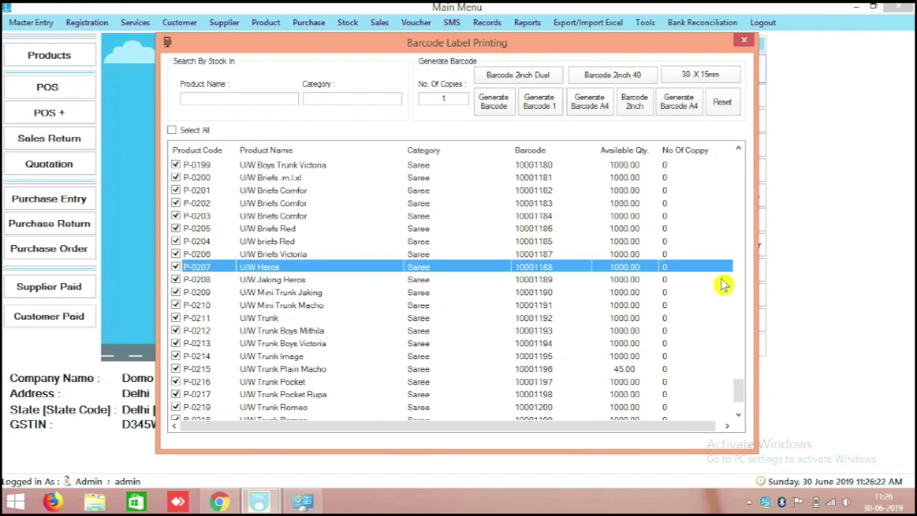
left_click_drag(743, 395, 729, 162)
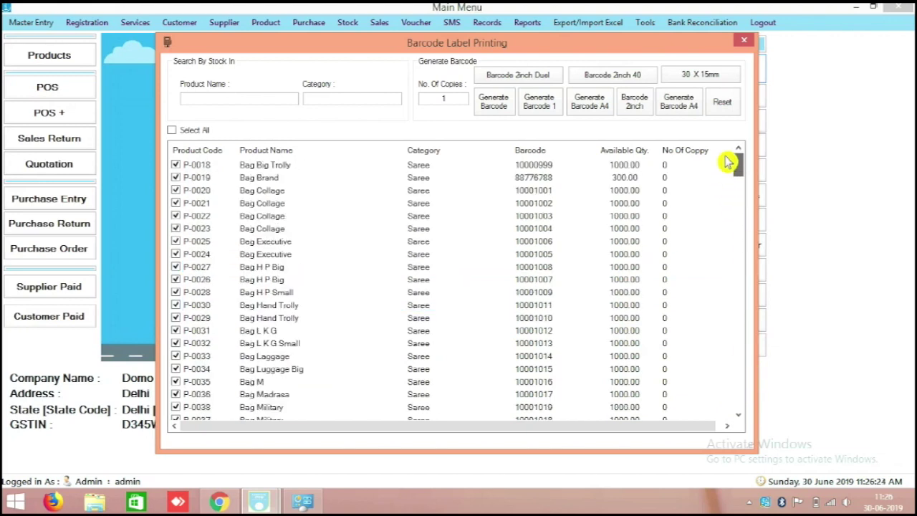
left_click(515, 77)
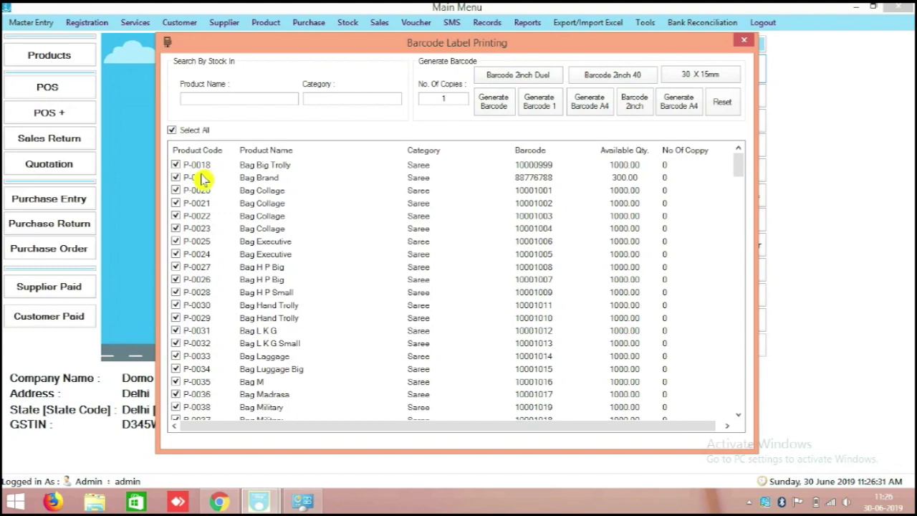
- Untick Select All so no products are marked for printing
left_click(180, 133)
left_click(180, 134)
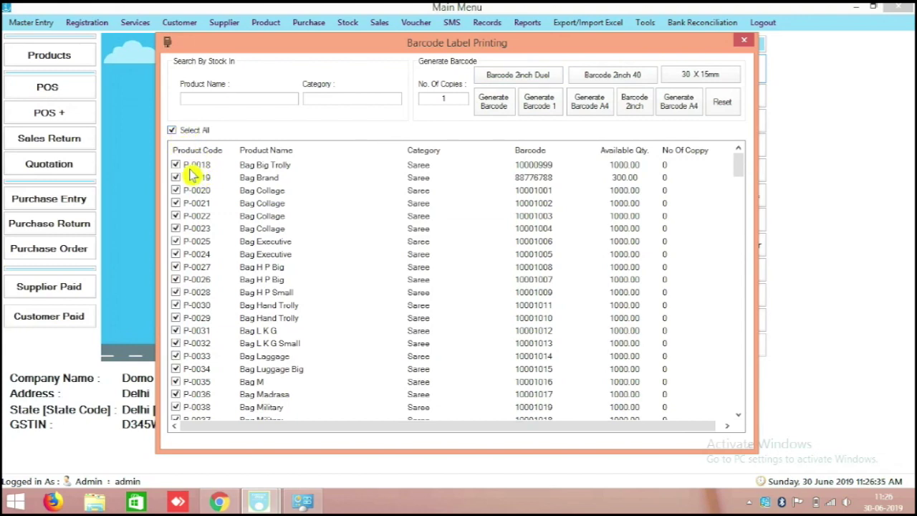
left_click(181, 135)
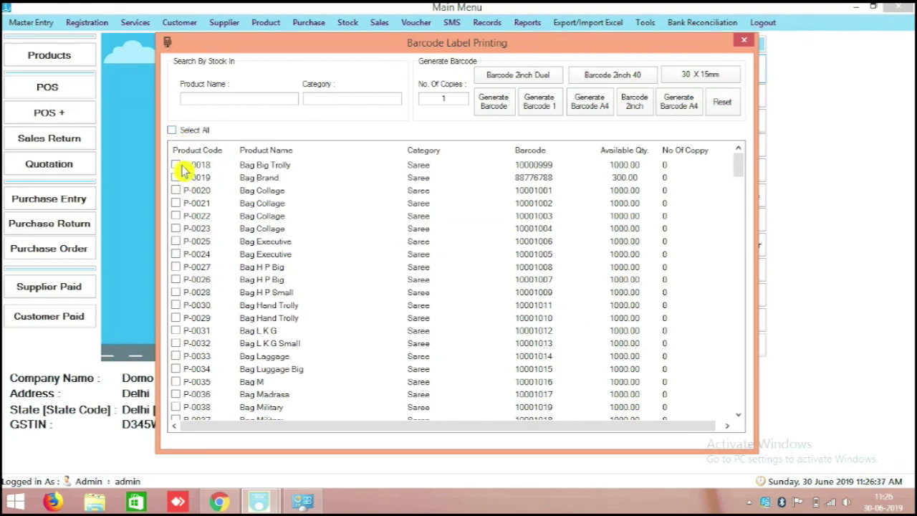
- Set Bag Big Trolly (P-0018) to 2 copies and tick it for label printing
left_click(680, 165)
left_click(669, 163)
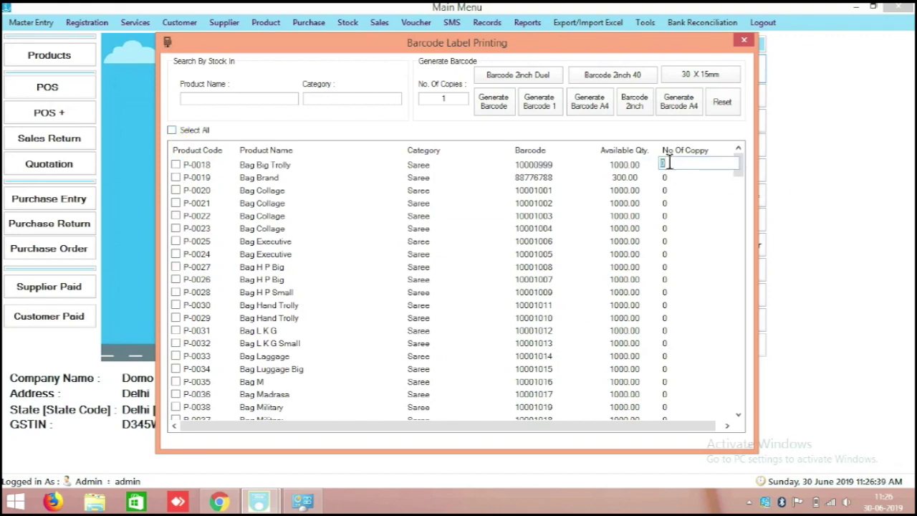
type("2")
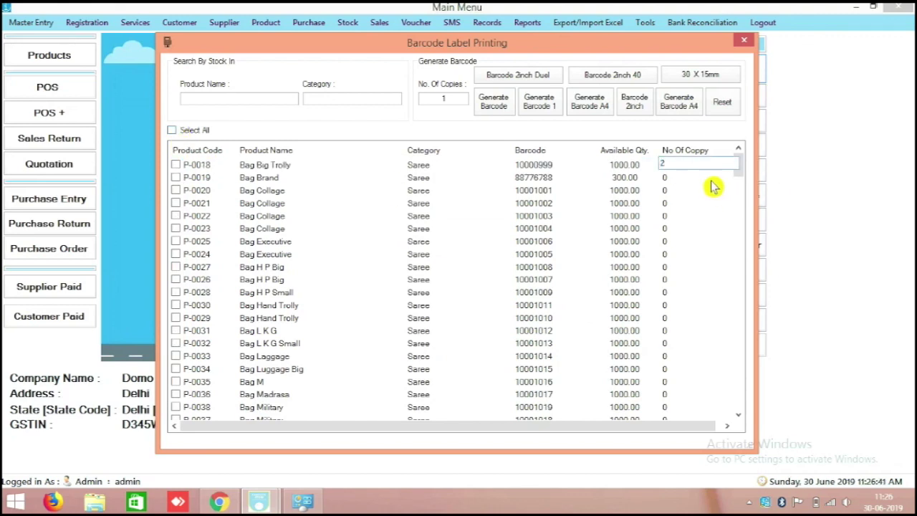
left_click(533, 78)
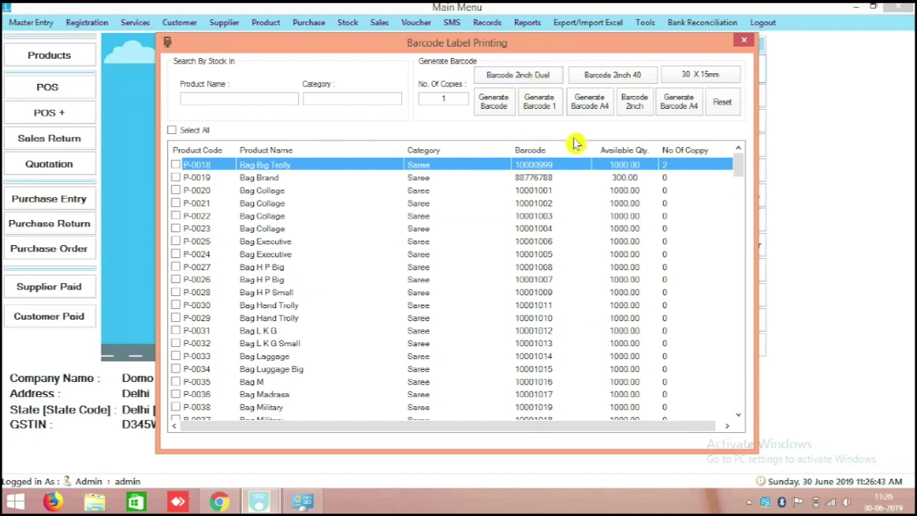
left_click(554, 79)
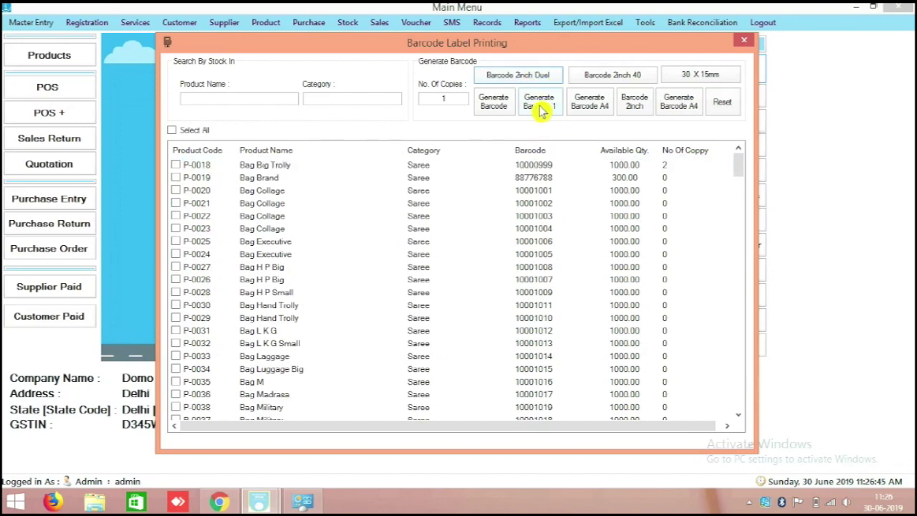
left_click(198, 170)
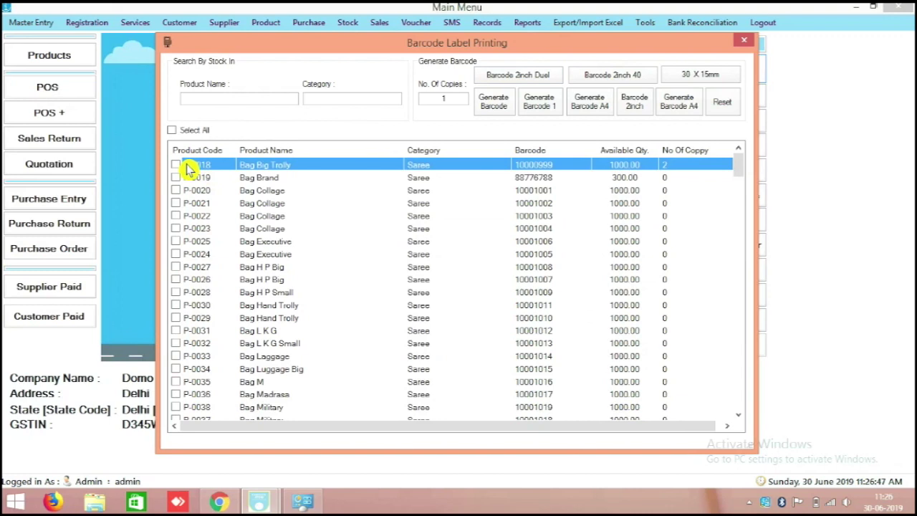
left_click(177, 166)
- Preview the Barcode 2inch Duel labels for Bag Big Trolly at 400% then 200%, then close the preview
left_click(488, 76)
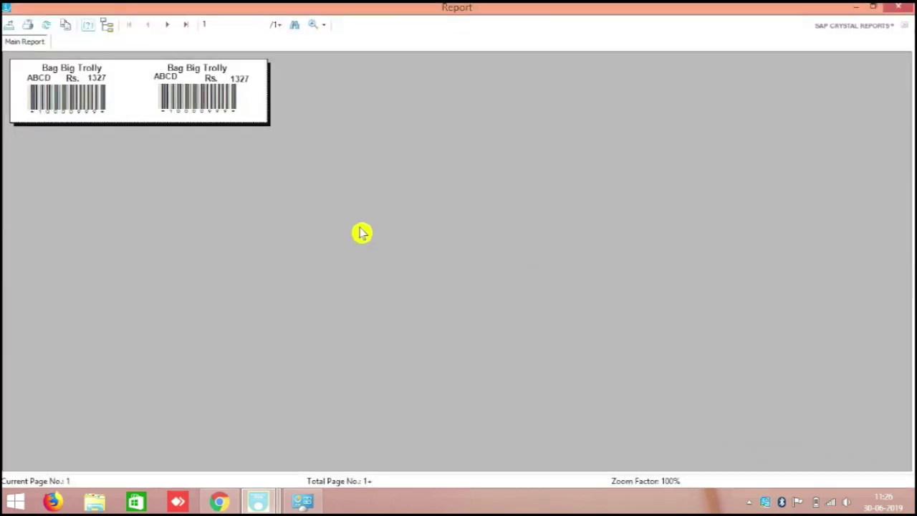
left_click(324, 25)
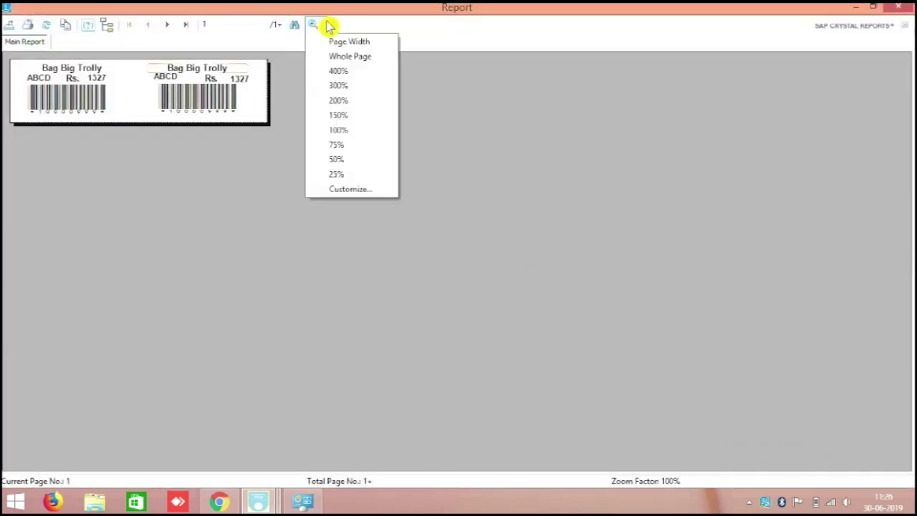
left_click(353, 78)
left_click(319, 24)
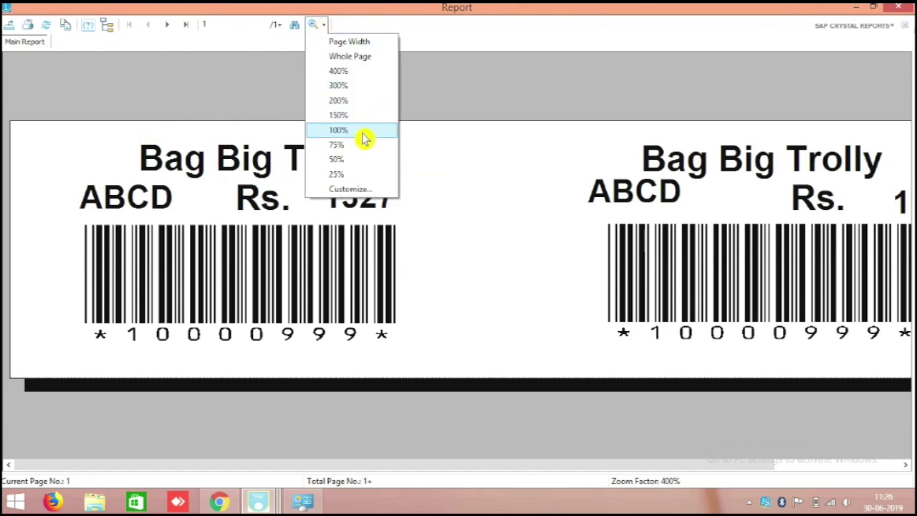
left_click(356, 102)
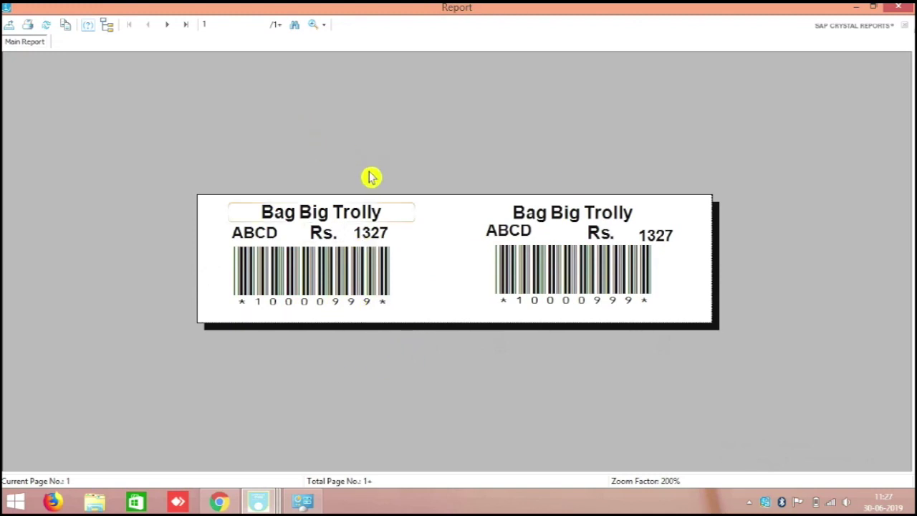
left_click(900, 7)
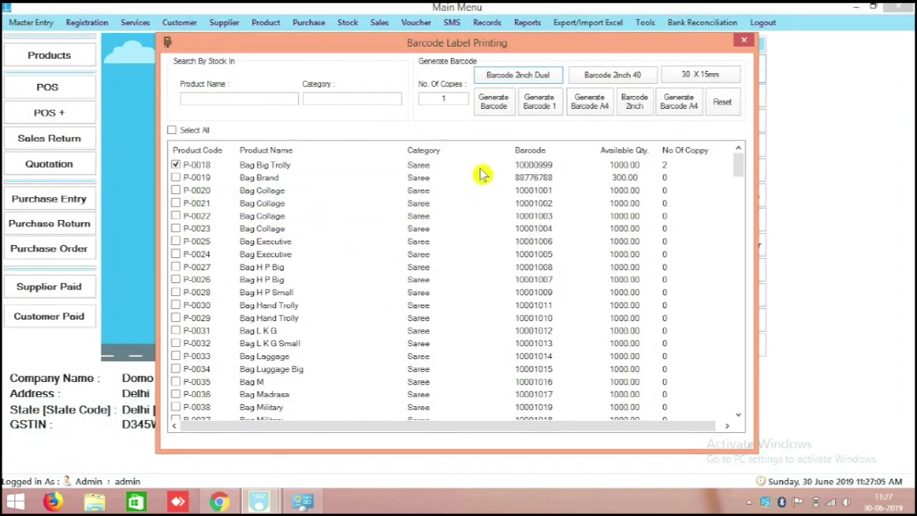
left_click(735, 175)
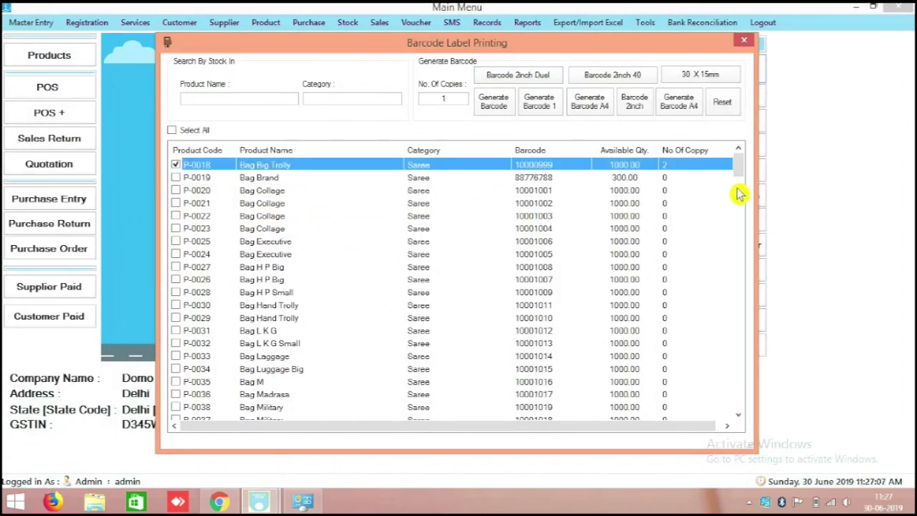